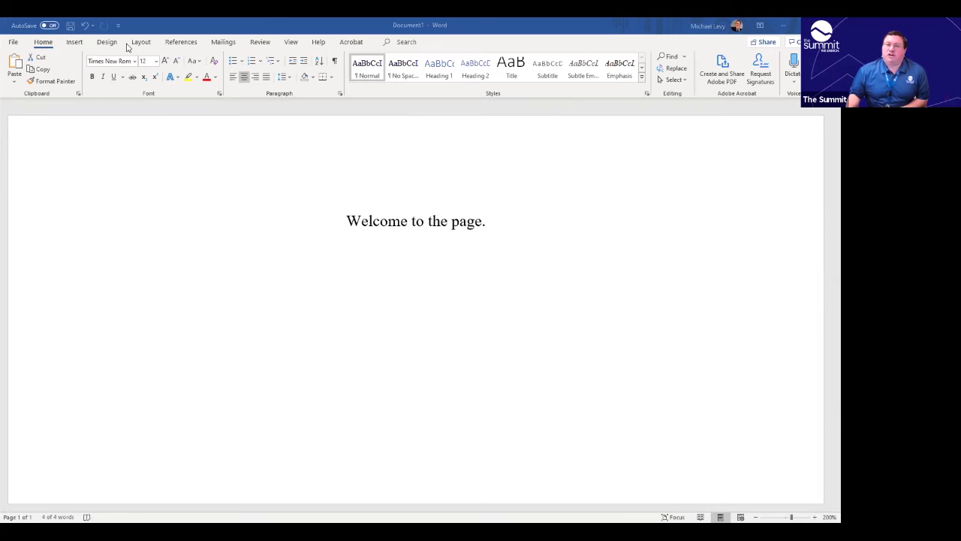
Set the font size of the words "Welcome to the page" to 20
left_click(340, 232)
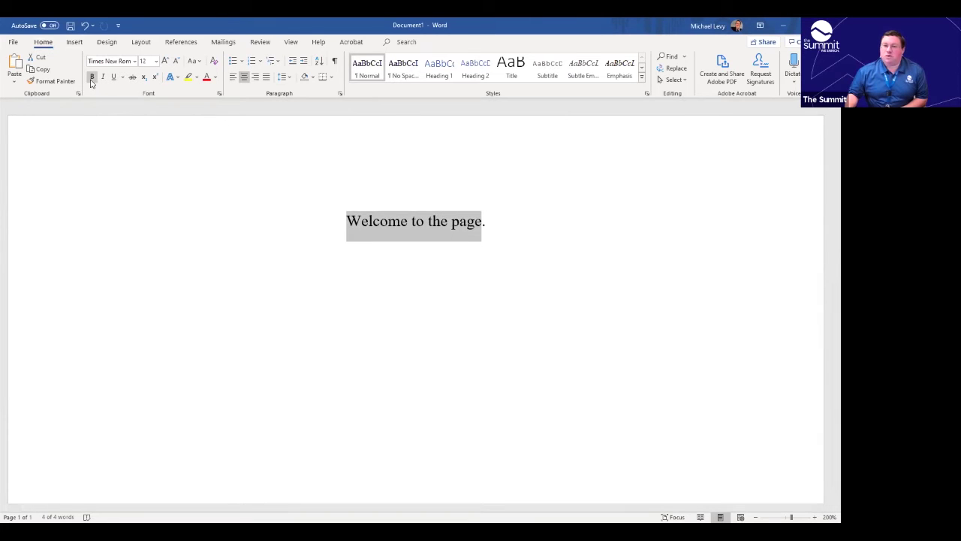
left_click(156, 61)
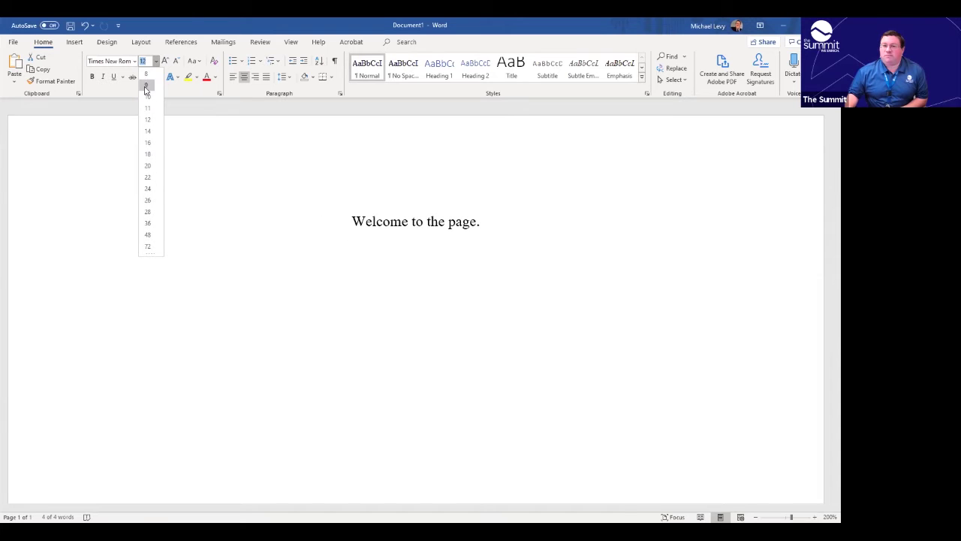
left_click(148, 165)
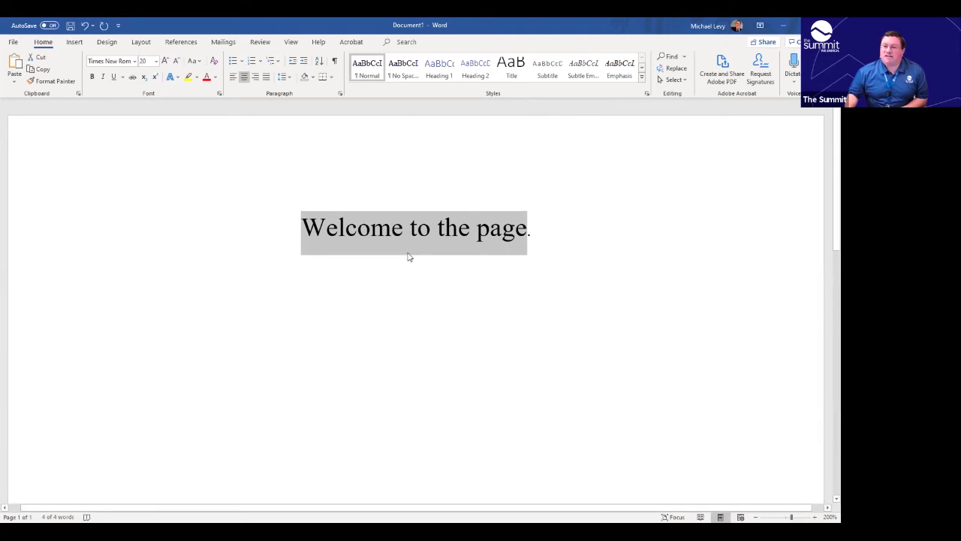
Shrink the selected welcome text in three increments to font size 14
left_click(179, 66)
left_click(179, 66)
left_click(178, 66)
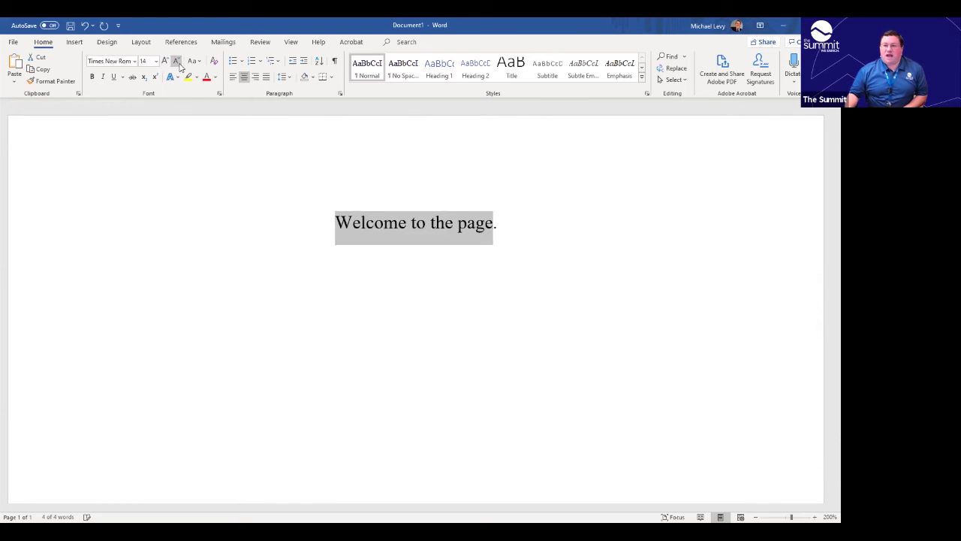
Enlarge the welcome text in increments to size 22, reduce it one increment to 20, and deselect it
left_click(165, 62)
left_click(165, 62)
left_click(165, 62)
left_click(166, 62)
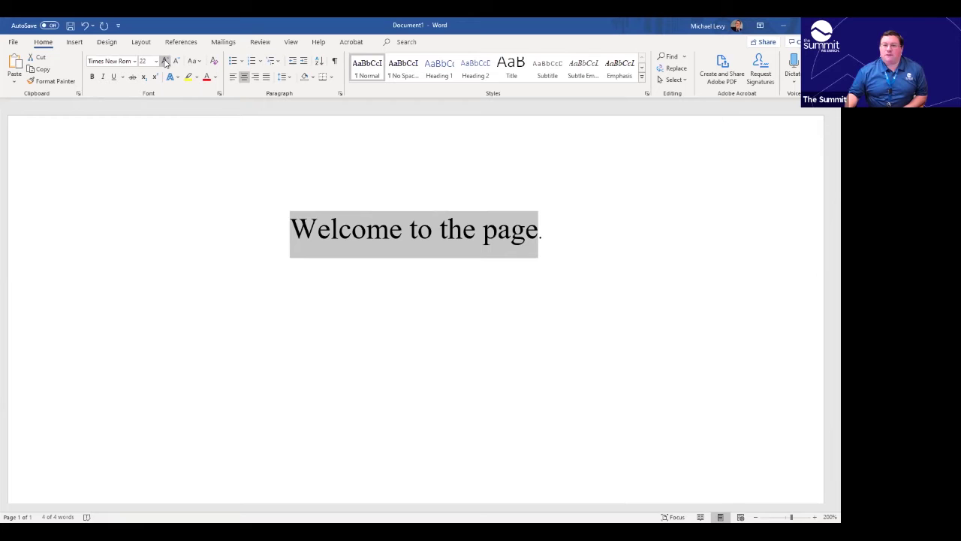
left_click(175, 61)
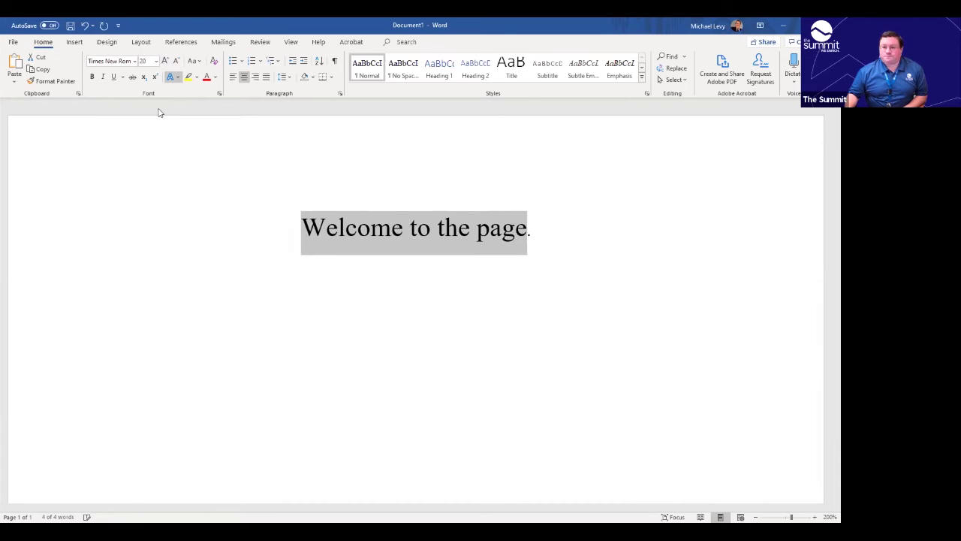
left_click(581, 222)
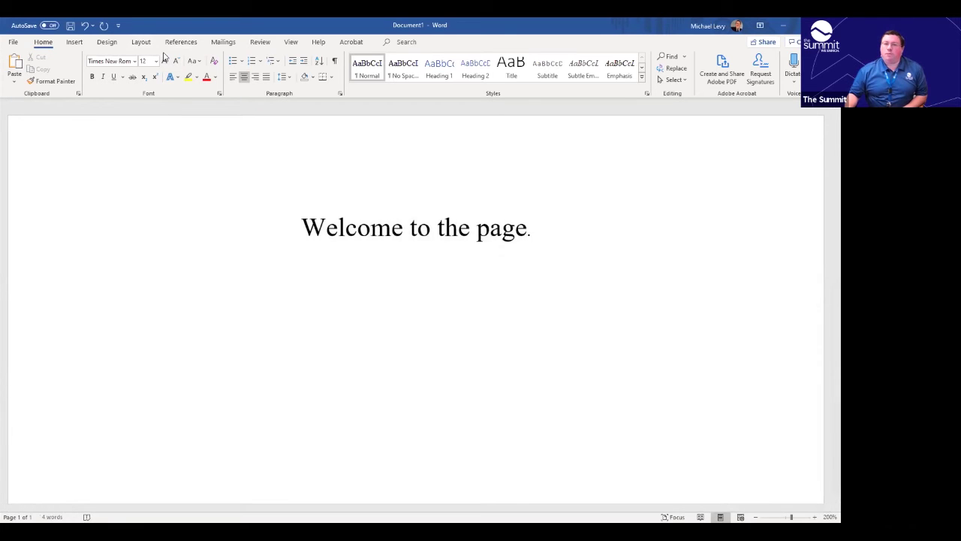
Try a red font color on the whole welcome line, including its period, and return it to black
left_click_drag(301, 231, 530, 235)
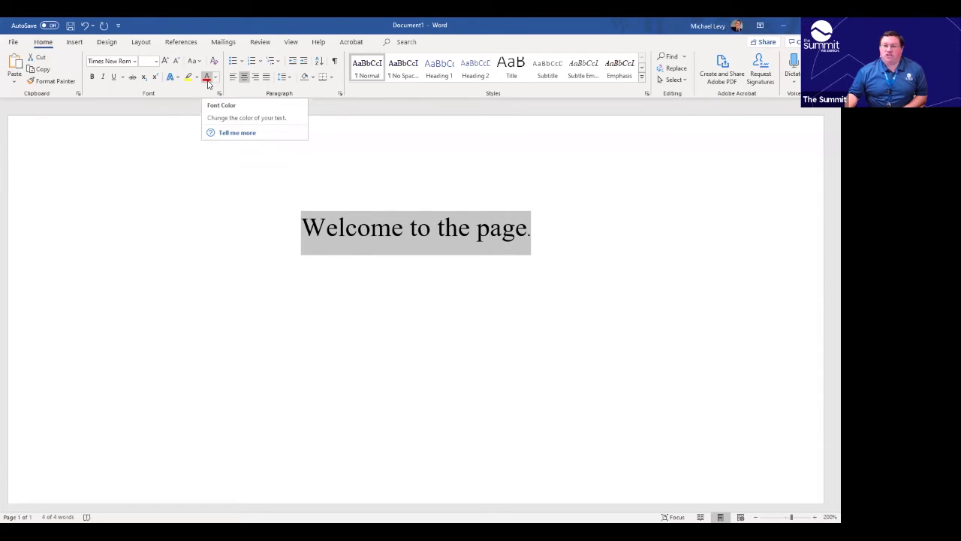
left_click(206, 78)
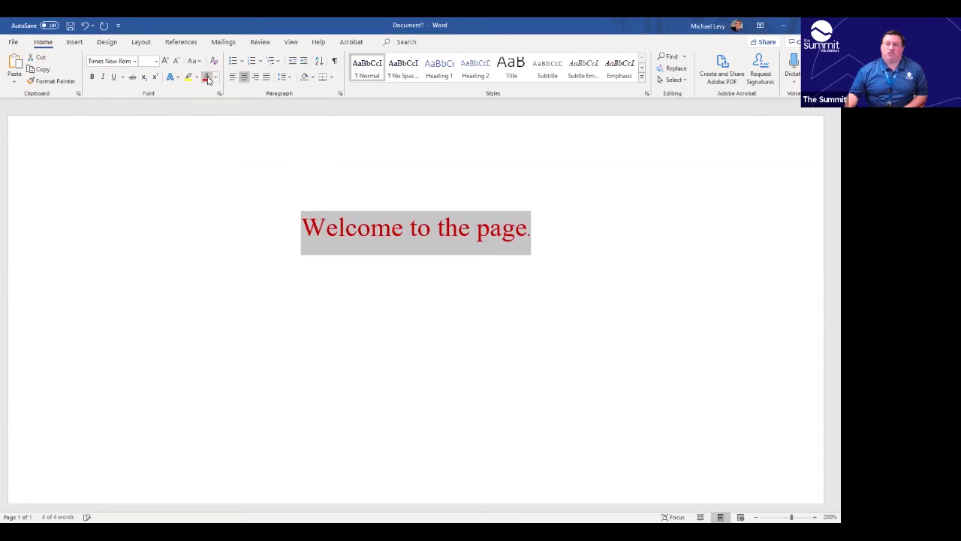
left_click(216, 79)
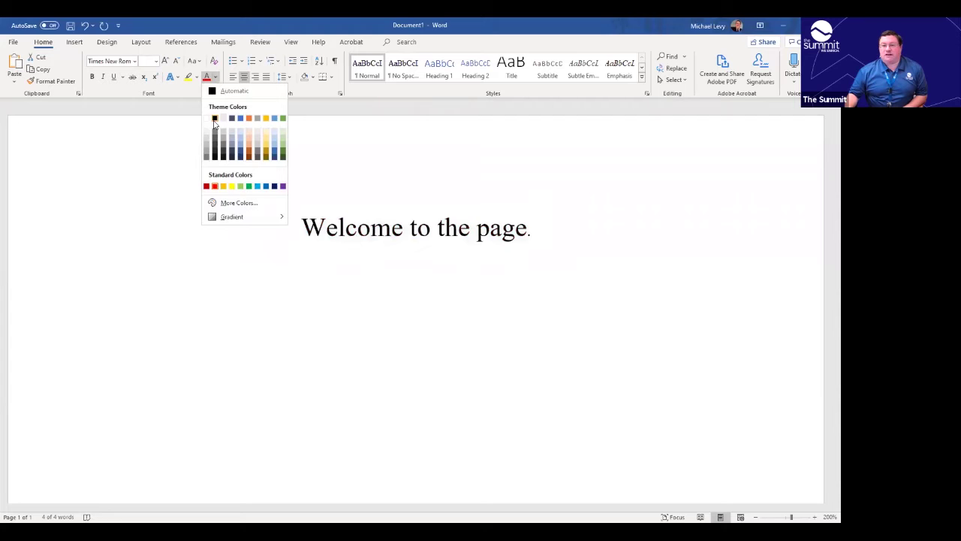
left_click(214, 119)
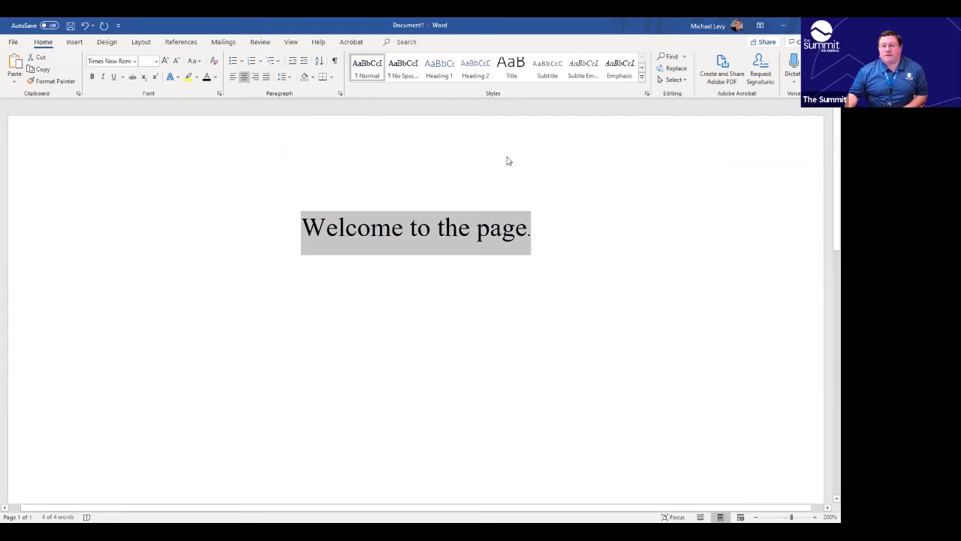
Highlight the welcome line in yellow and undo the highlight
left_click(188, 77)
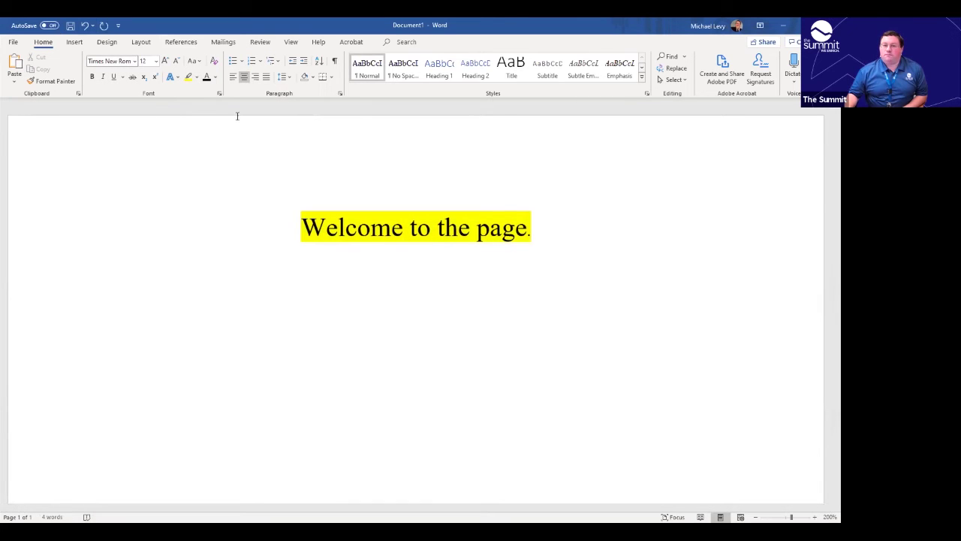
left_click(86, 27)
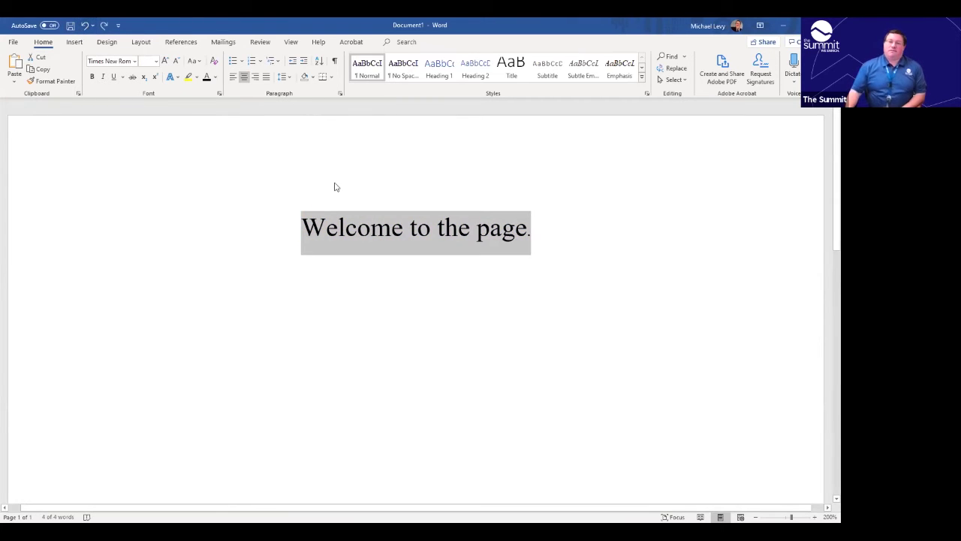
left_click(386, 263)
left_click(51, 80)
key("Escape")
Copy the line "Welcome to the page." and paste a duplicate of it below the original
left_click_drag(300, 226, 531, 234)
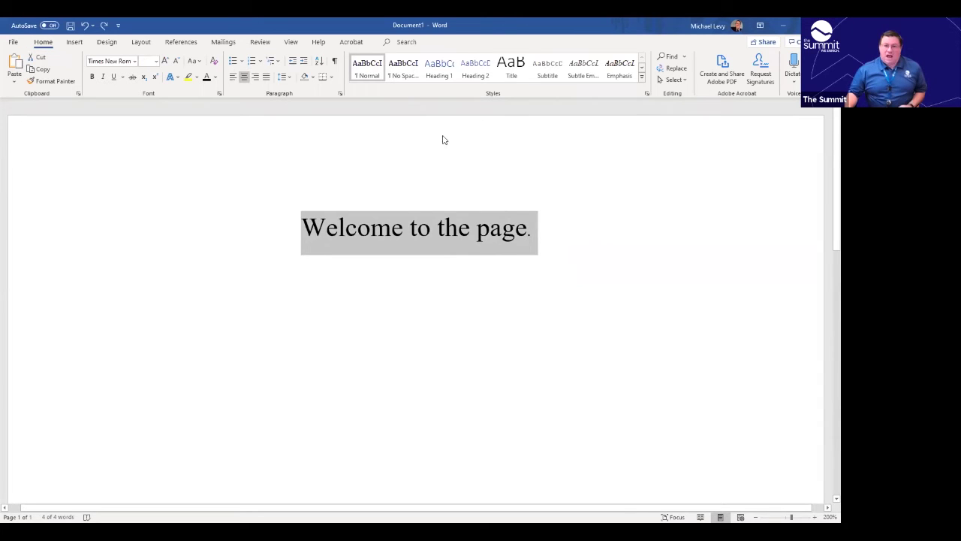
left_click(43, 69)
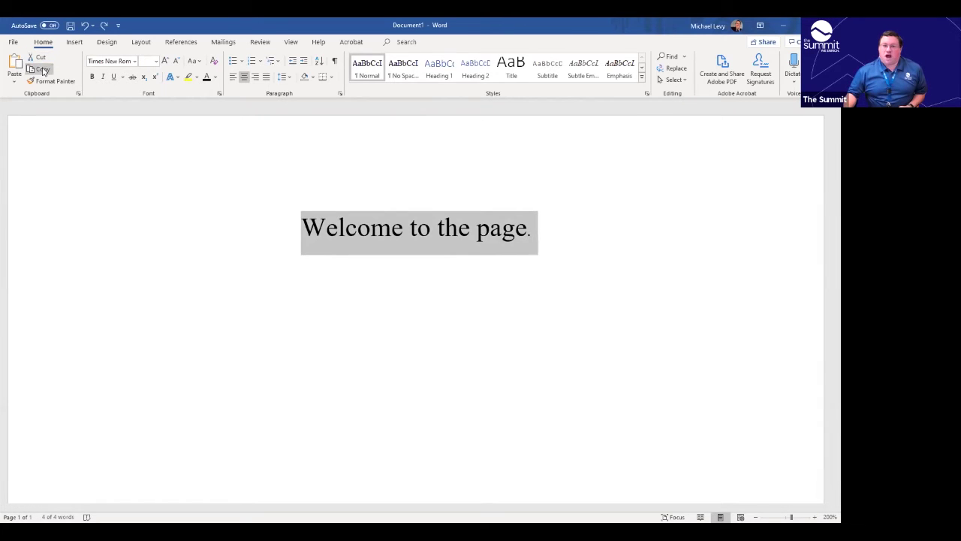
left_click(377, 305)
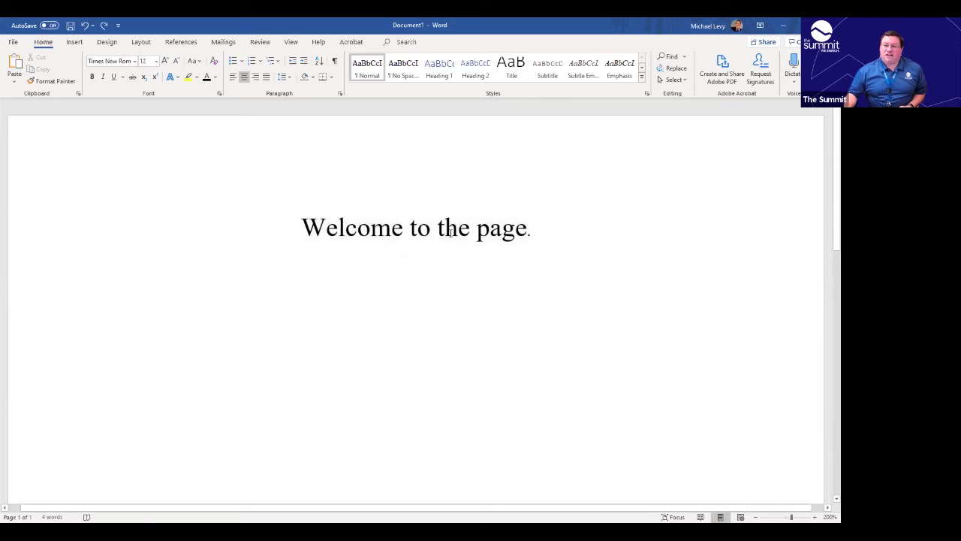
left_click(15, 67)
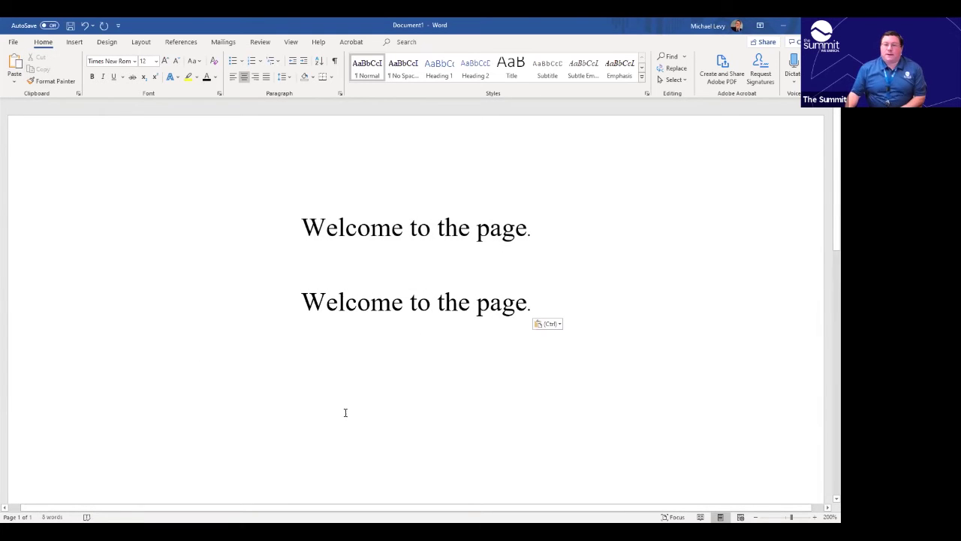
Select the pasted second welcome line and reduce its font size by four increments
left_click_drag(301, 301, 532, 299)
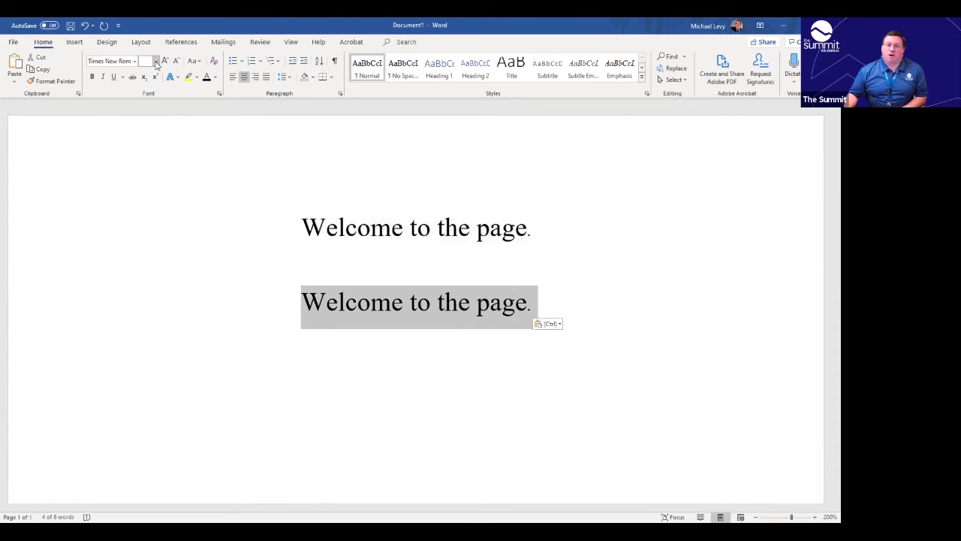
left_click_drag(301, 302, 389, 304)
left_click_drag(545, 301, 532, 301)
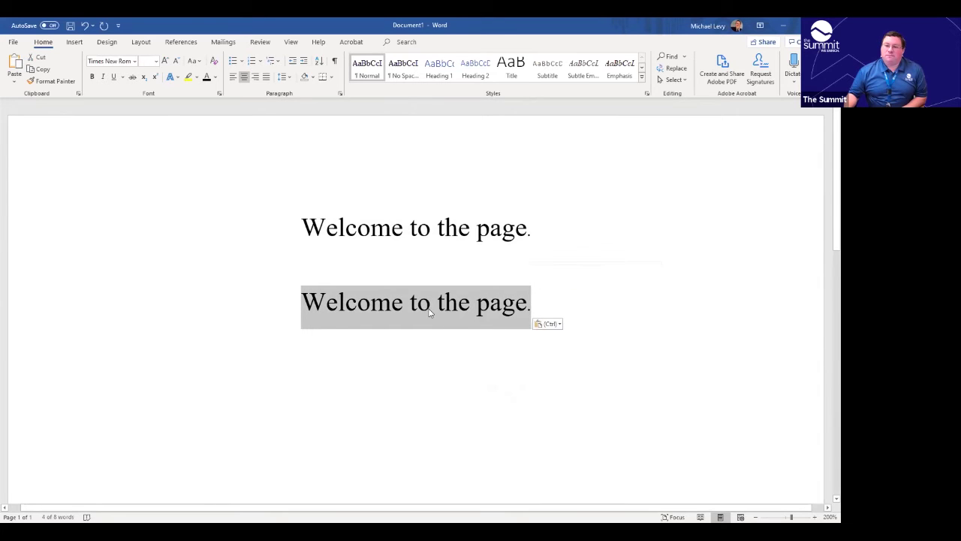
left_click(176, 62)
left_click(176, 61)
left_click(176, 62)
left_click(175, 61)
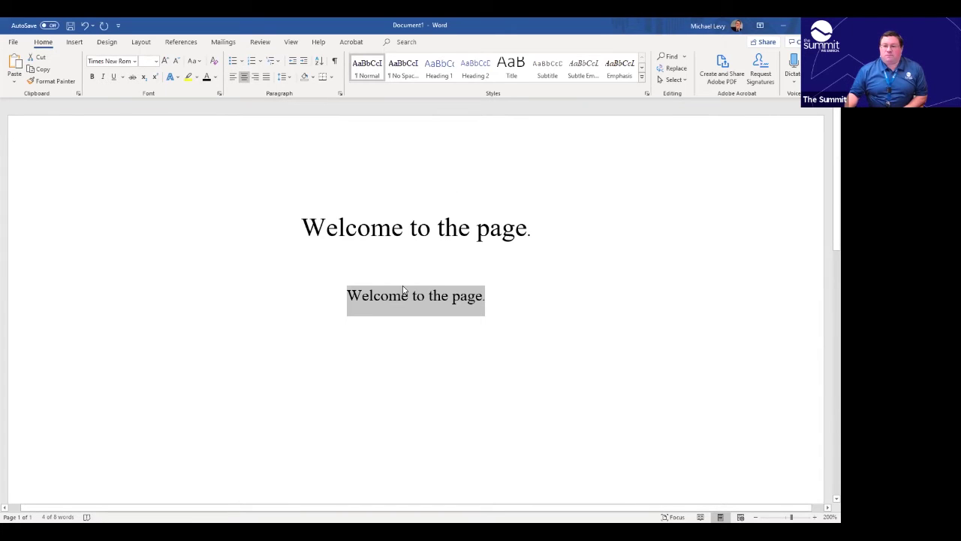
Left-align the second welcome line and reduce its font size by one more increment to 11
left_click(232, 77)
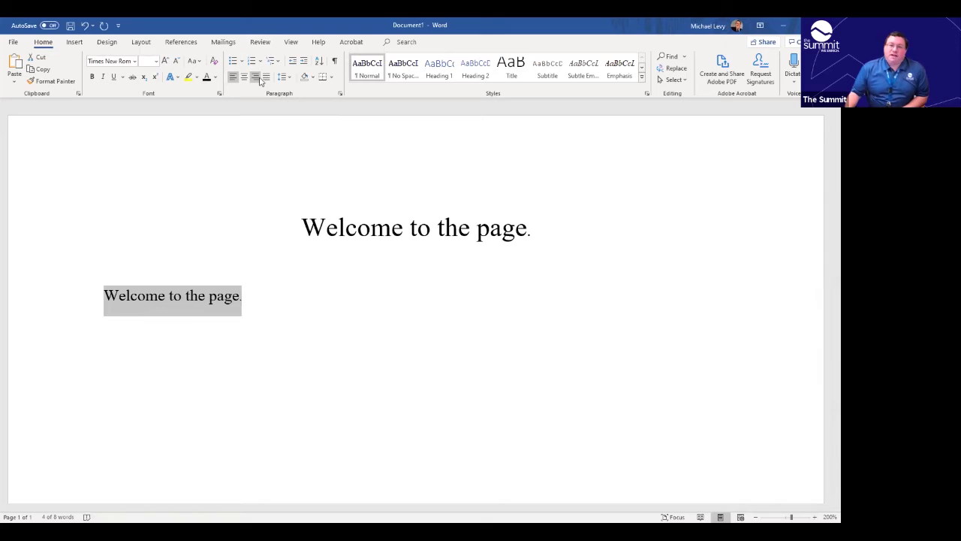
left_click(175, 61)
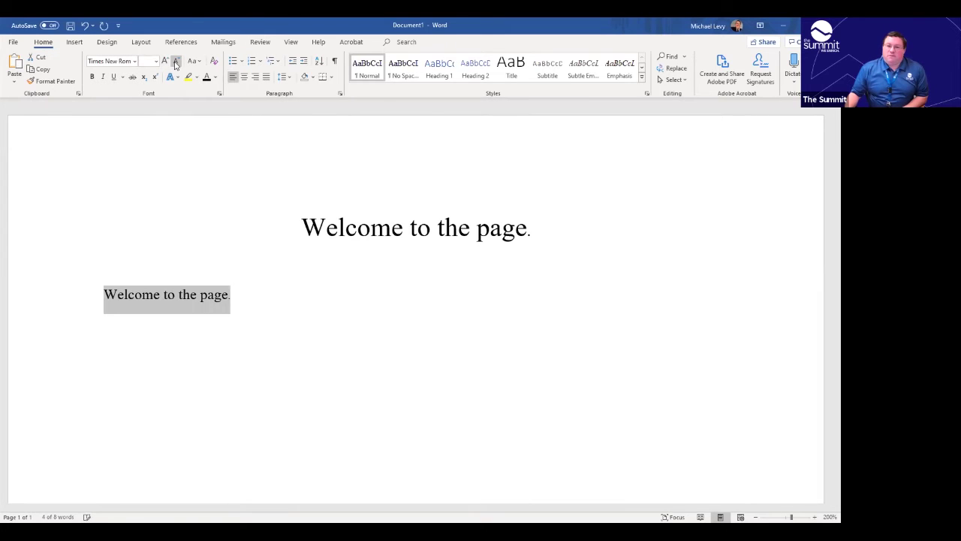
left_click(320, 308)
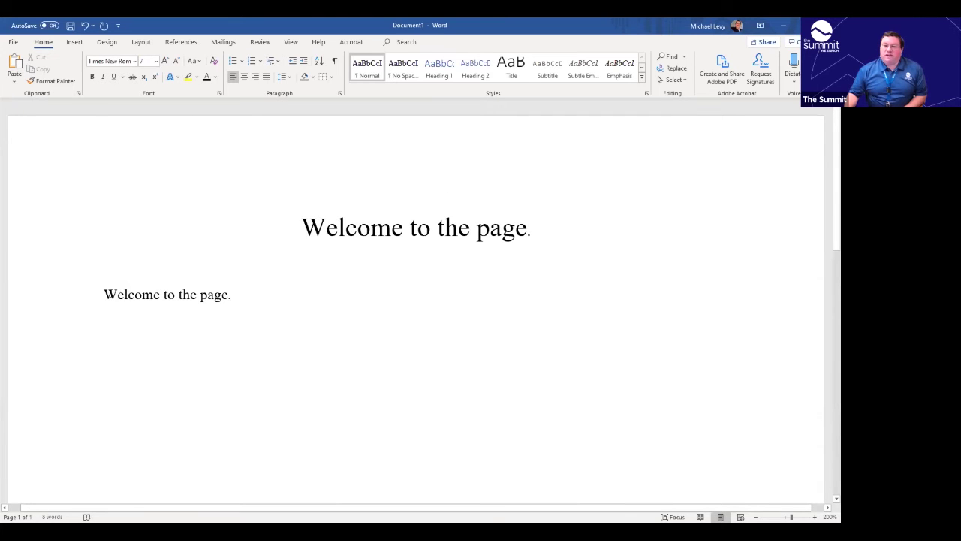
triple_click(226, 293)
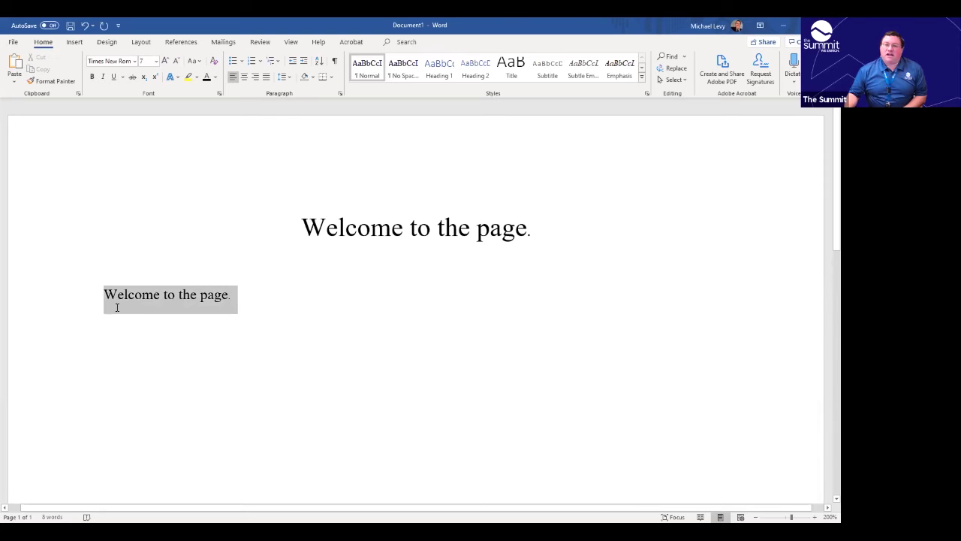
left_click(90, 295)
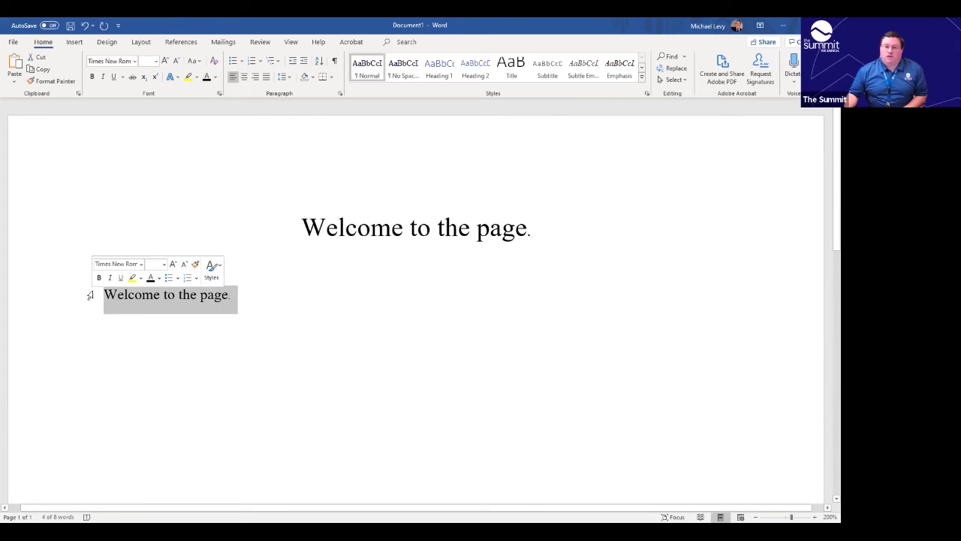
left_click(105, 293)
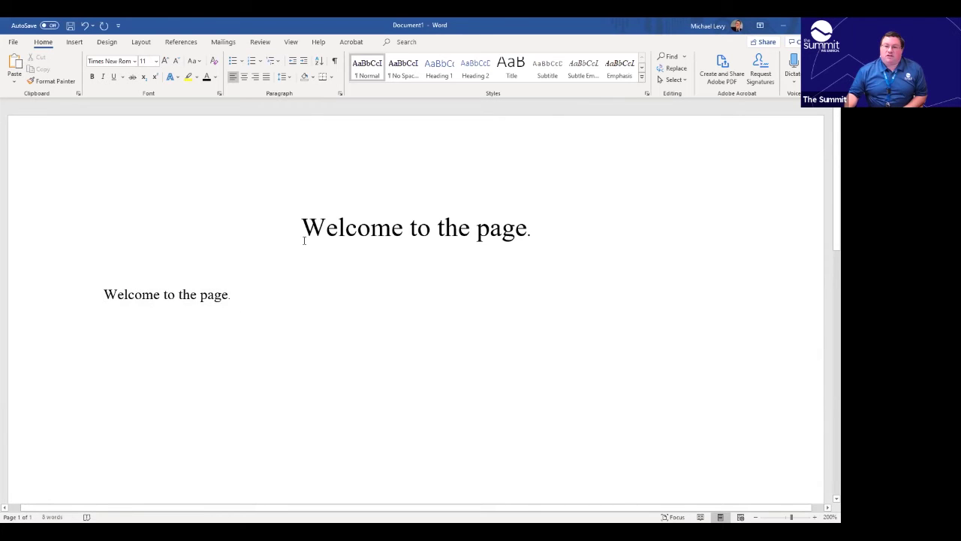
Make the upper centered welcome line bold and set its font to Calibri (Body)
left_click_drag(303, 229, 531, 230)
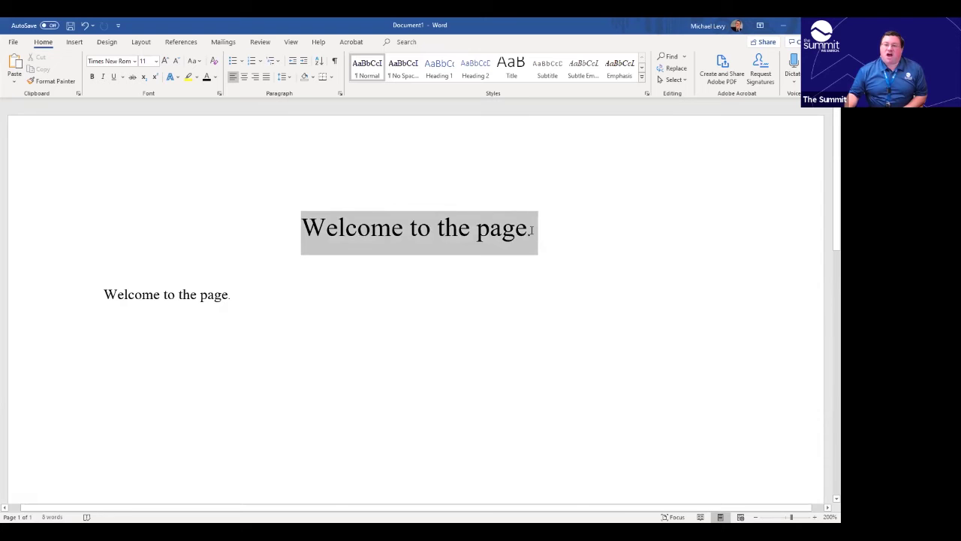
left_click(91, 77)
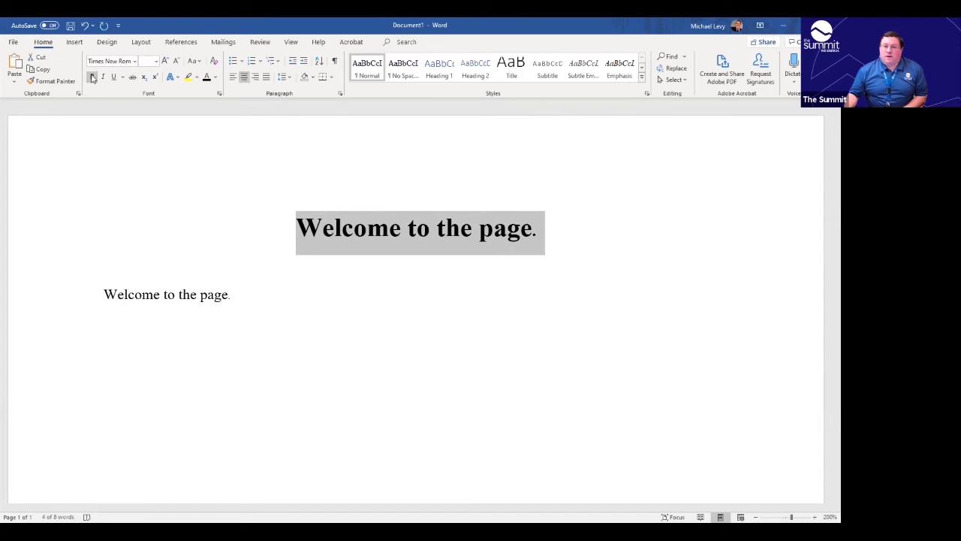
left_click(136, 60)
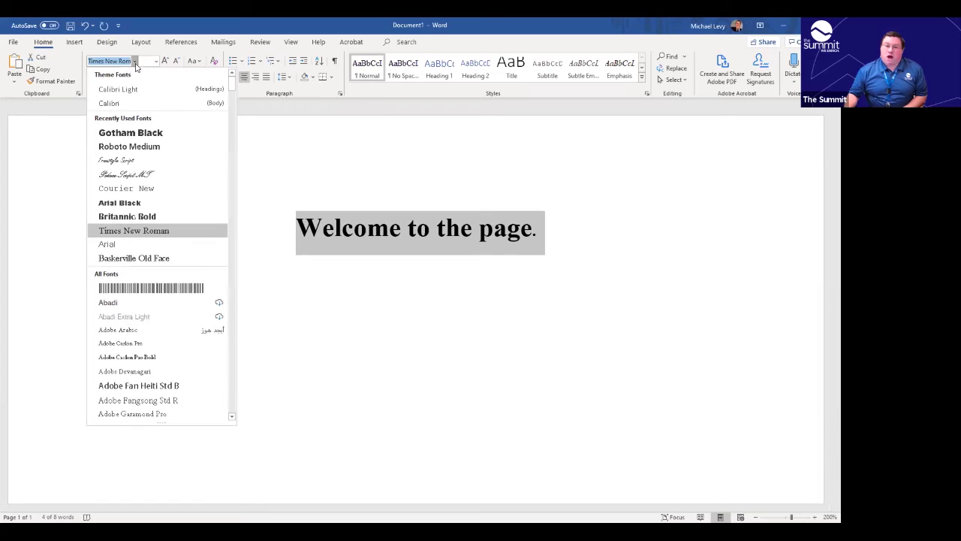
left_click(130, 104)
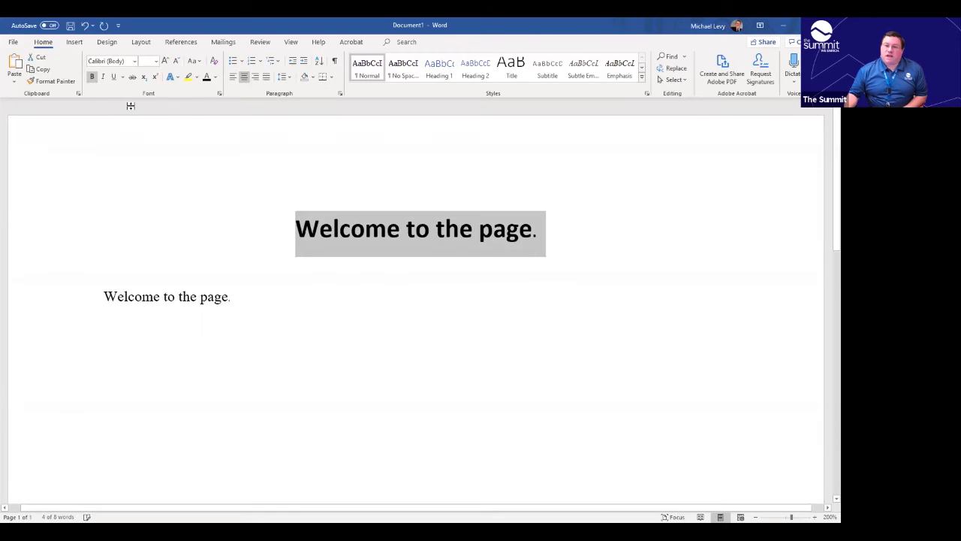
Delete the period at the end of the bold heading "Welcome to the page"
left_click(537, 232)
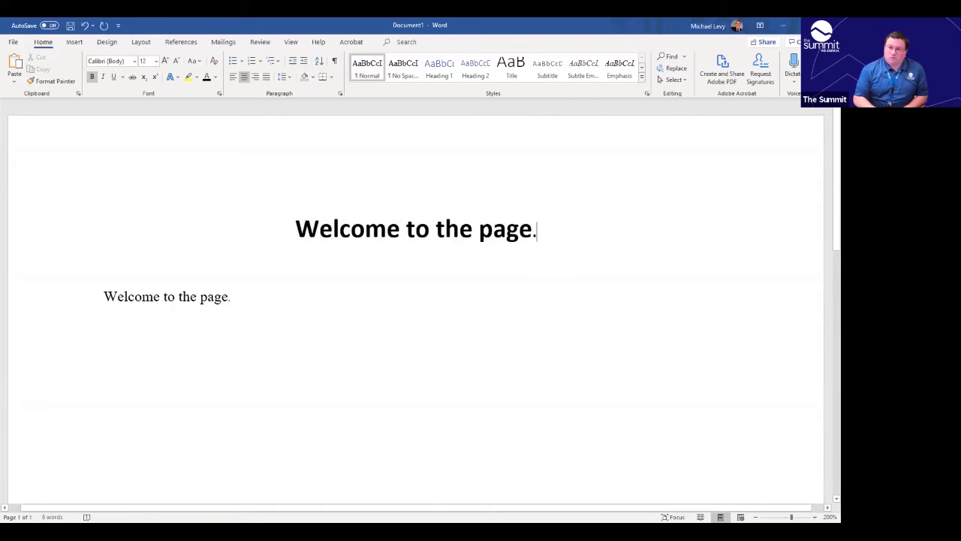
key("Delete")
left_click(434, 268)
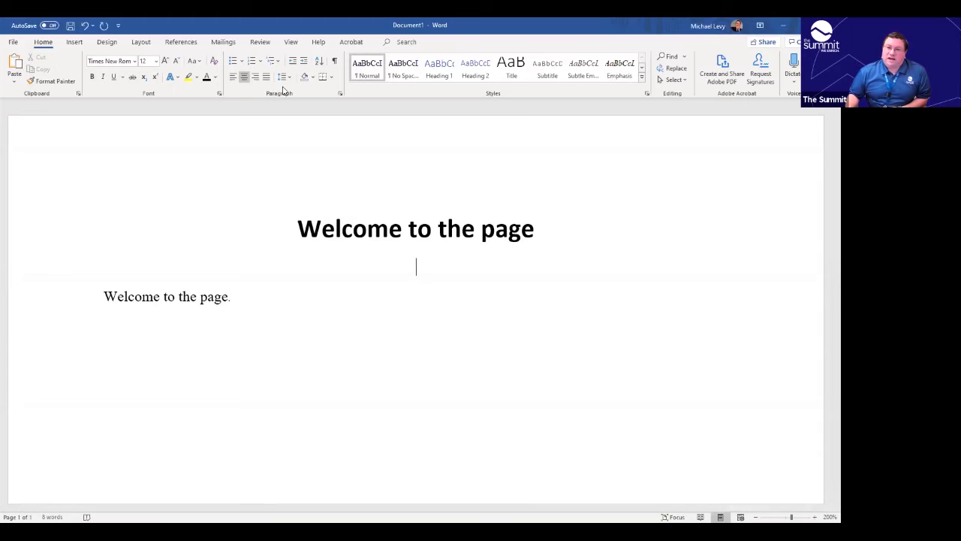
Add a new line below the second welcome line reading "The following colors are needed"
left_click(270, 296)
key("Return")
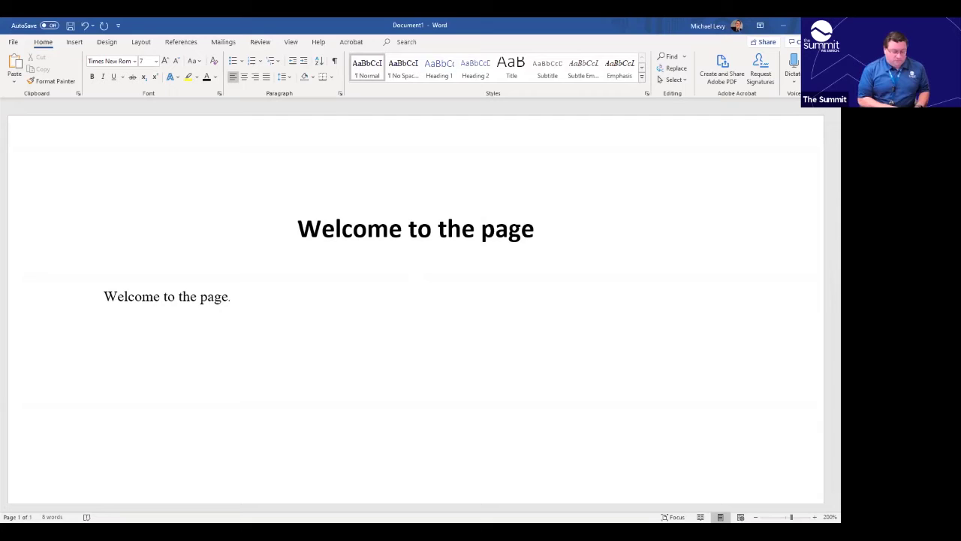
type("The fol")
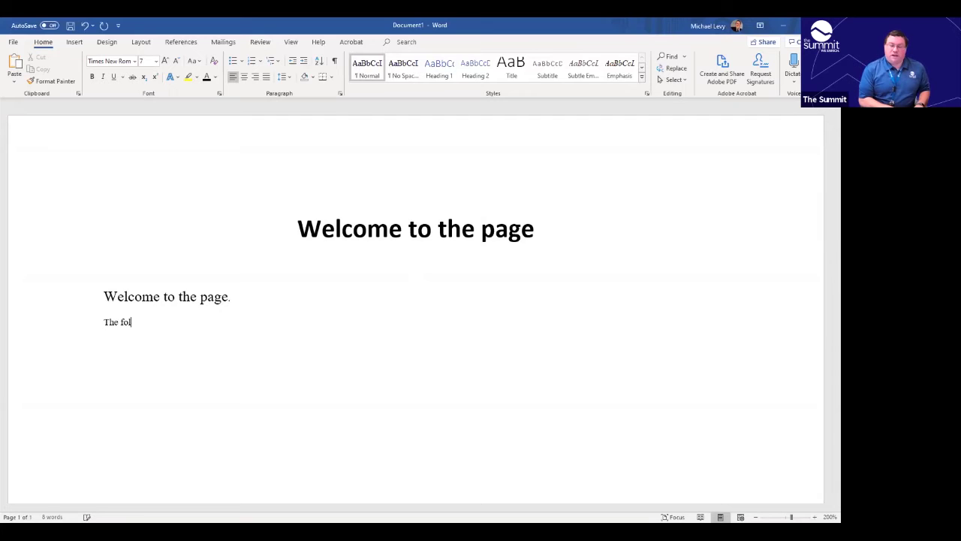
type("lowinged")
key("BackSpace")
key("BackSpace")
type("colore")
key("BackSpace")
type("s are needed")
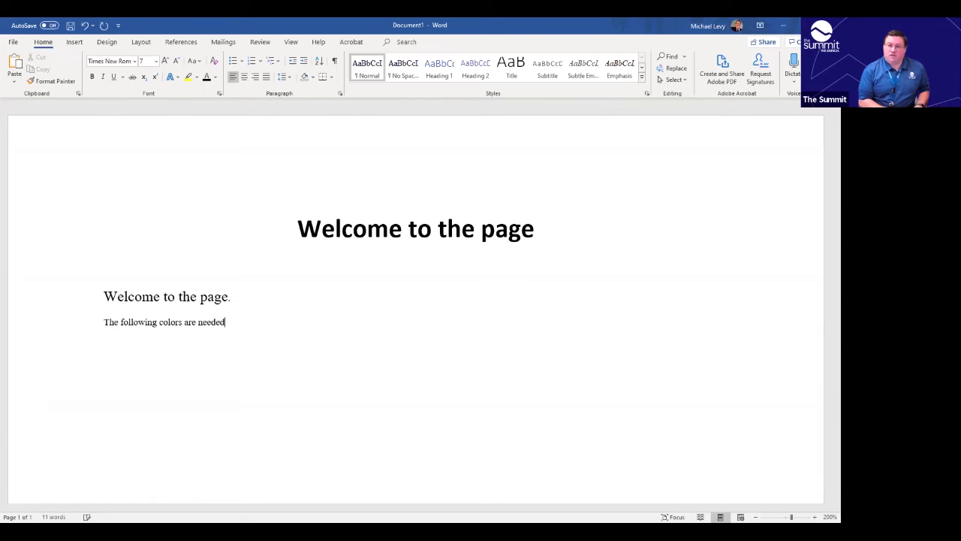
Complete the colors line with "for this page:" and start a bulleted list on a new line beneath it
type(" for this page:")
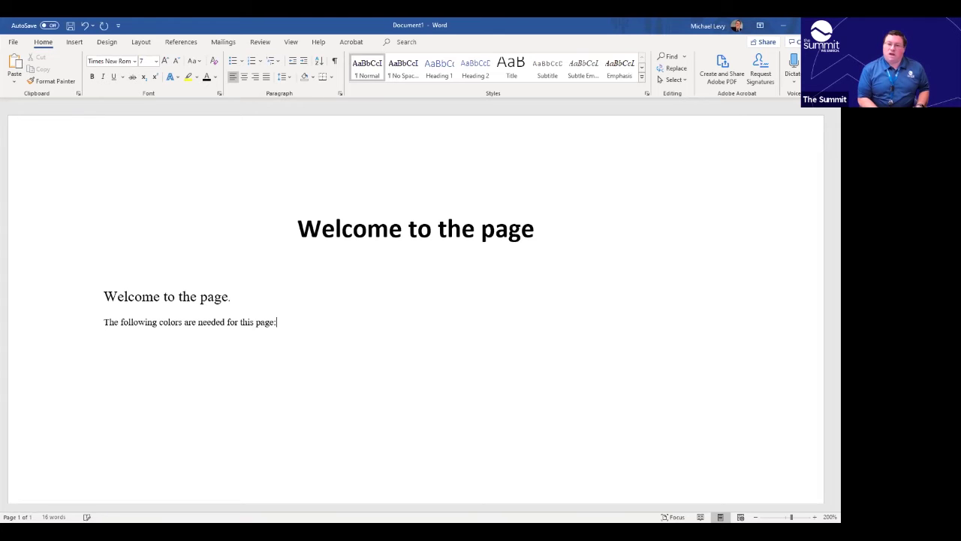
key("Return")
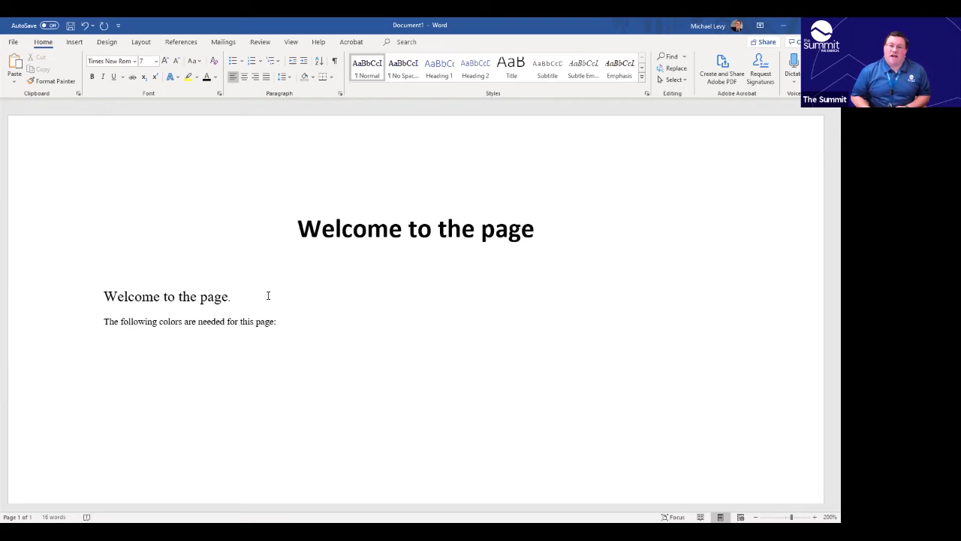
left_click(232, 66)
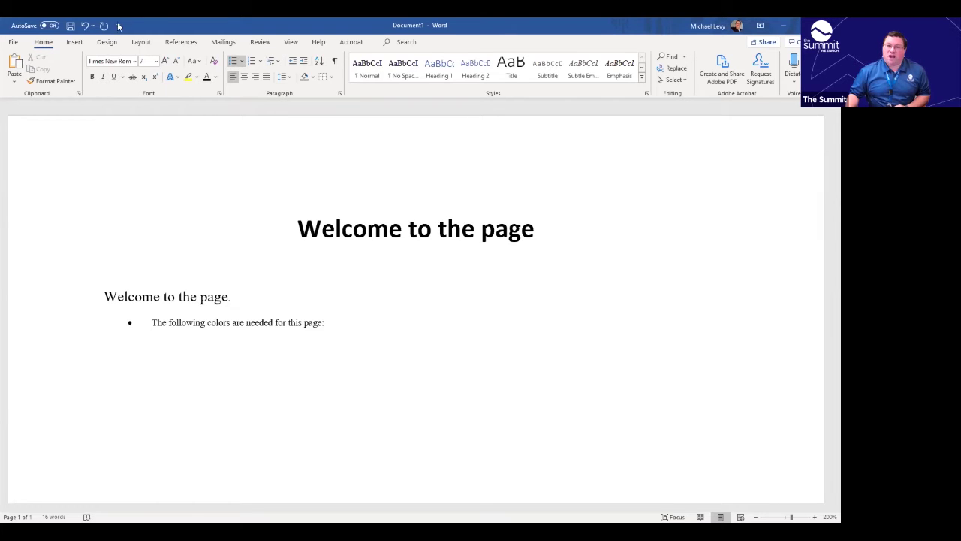
left_click(84, 26)
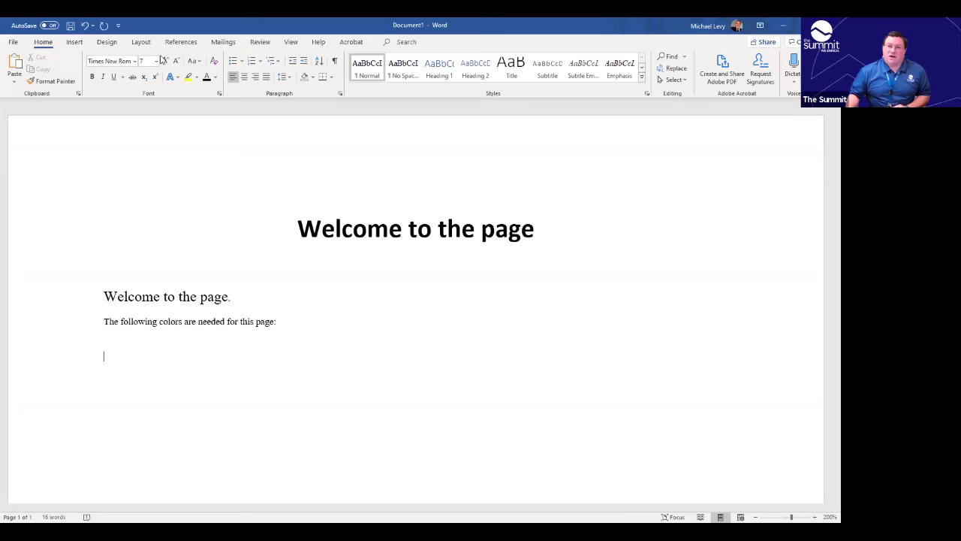
left_click(233, 60)
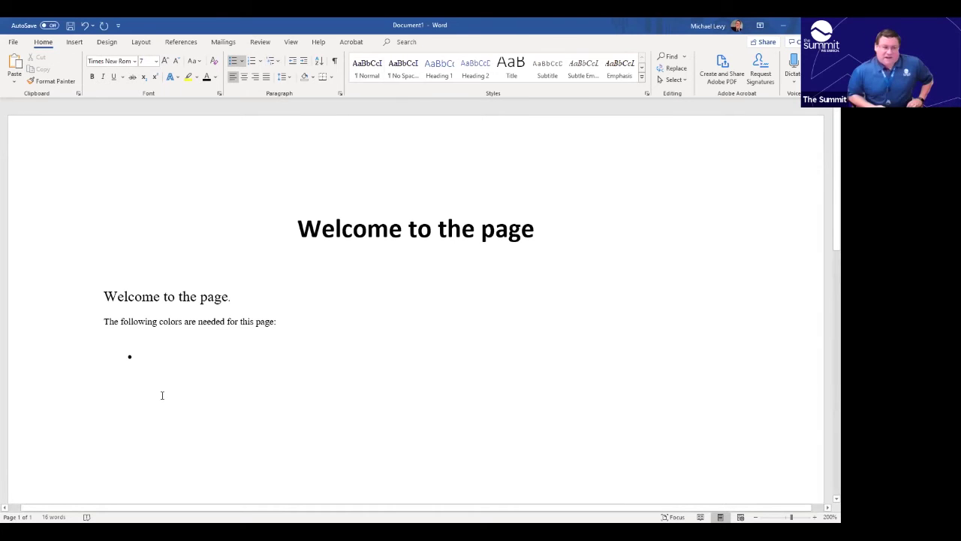
Fill the bulleted list with four separate items: Blue, Red, Purple and Orange
type("blue, red")
key("BackSpace")
key("BackSpace")
key("BackSpace")
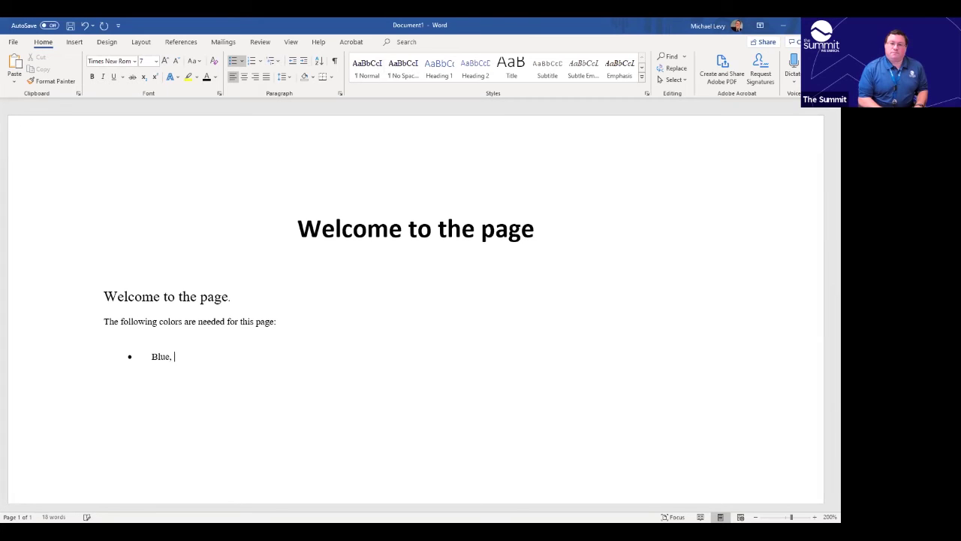
type("Red Purple")
key("Return")
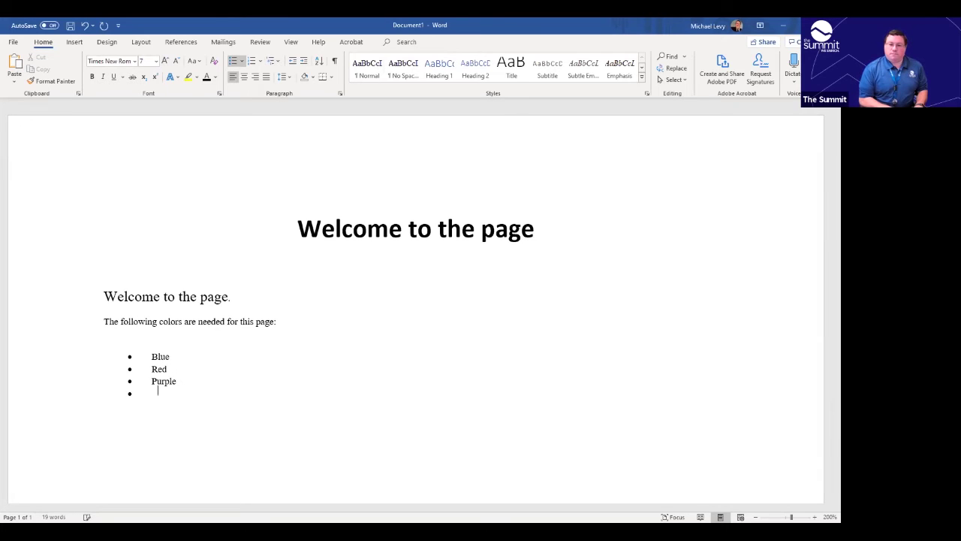
type("Orange")
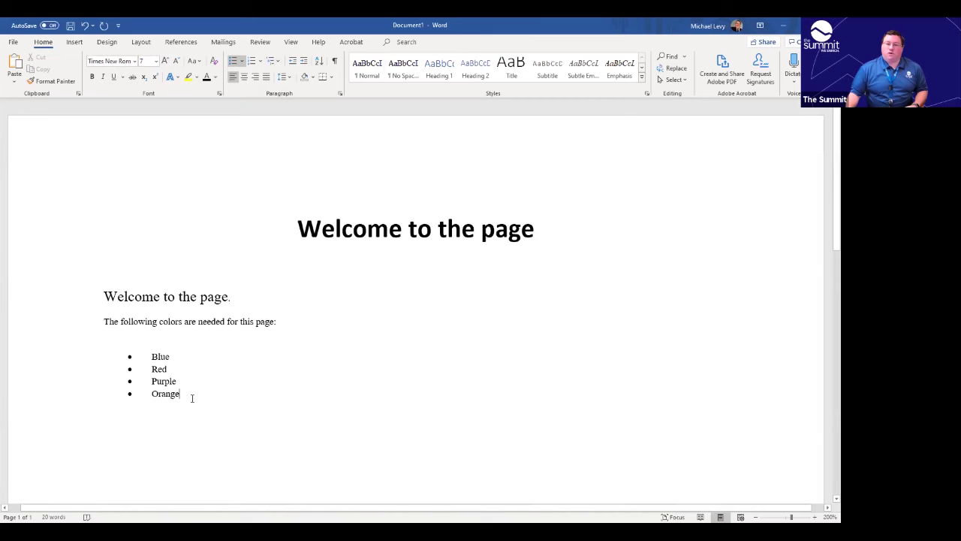
Remove the empty line above the bulleted list and start a plain, unbulleted line below the Orange item
left_click(214, 342)
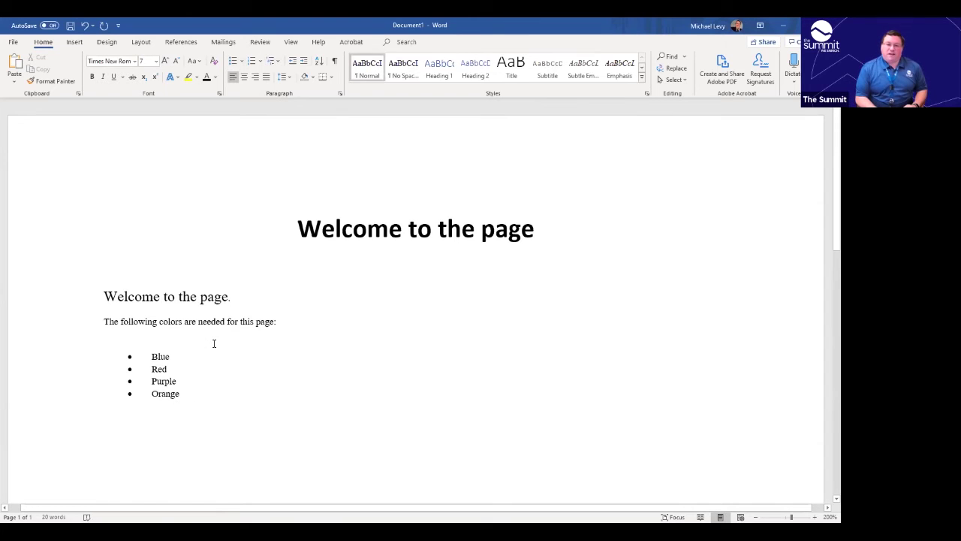
key("BackSpace")
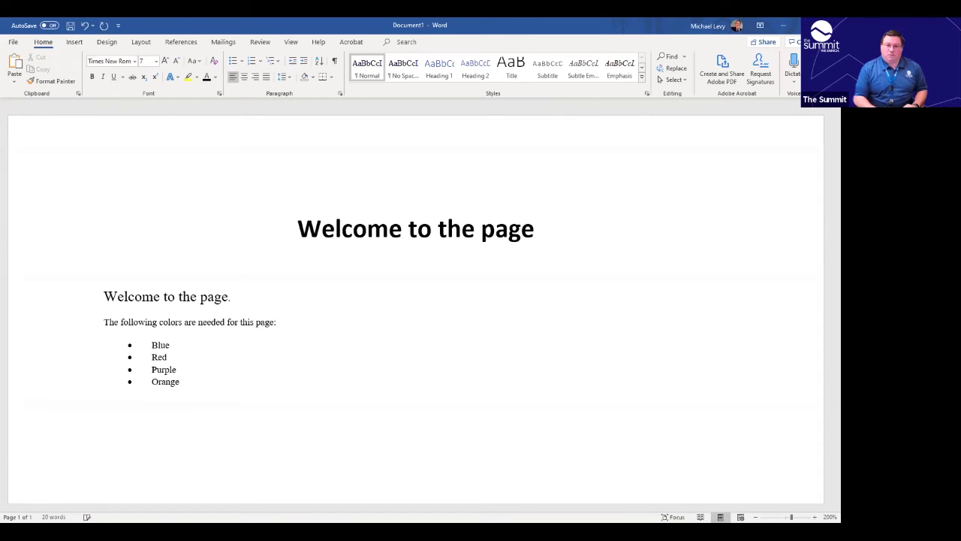
left_click(221, 378)
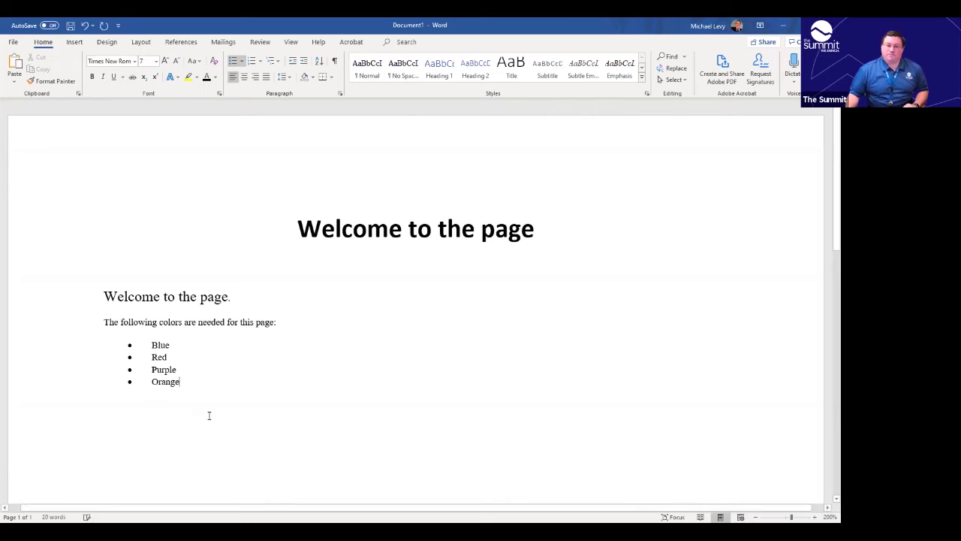
key("Return")
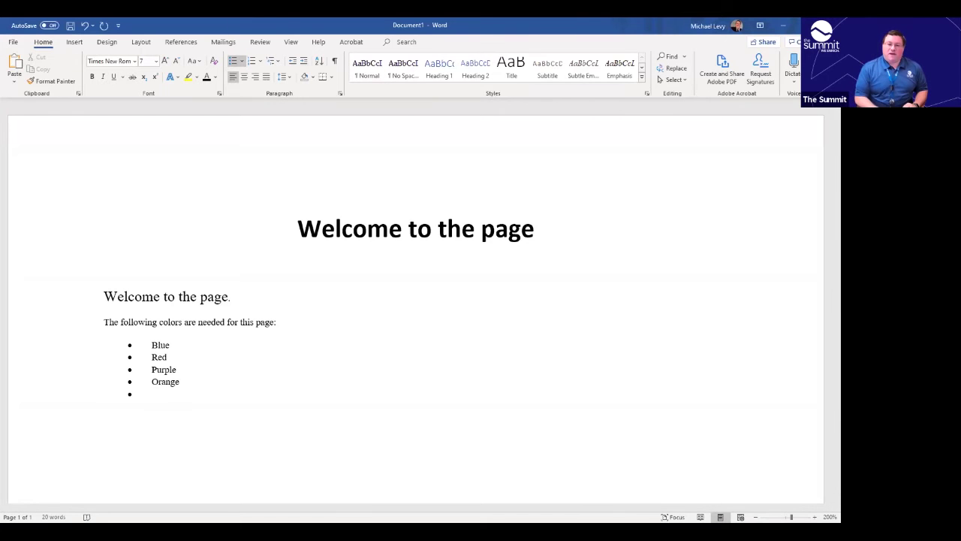
key("BackSpace")
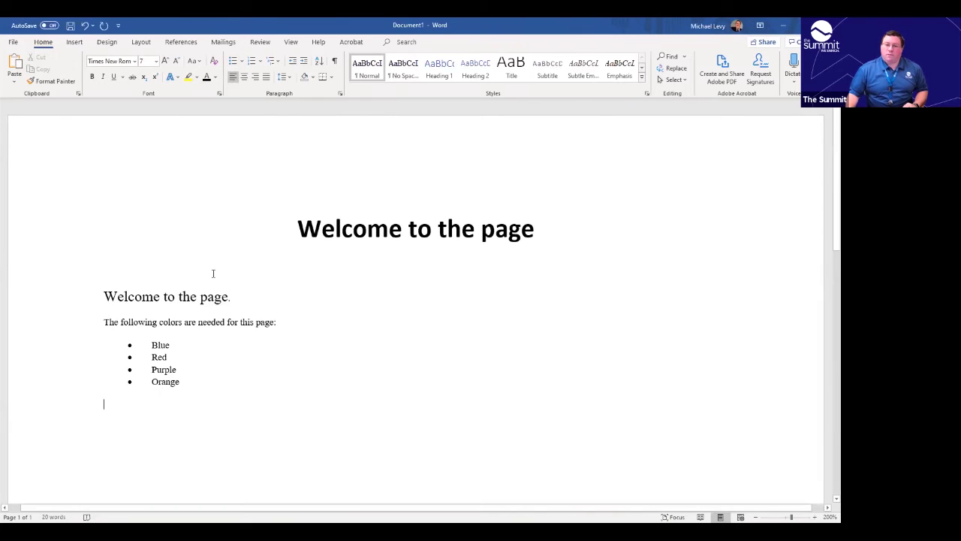
Add Blue and Red on separate lines below the bulleted list and turn both lines into a numbered list
type("Bl")
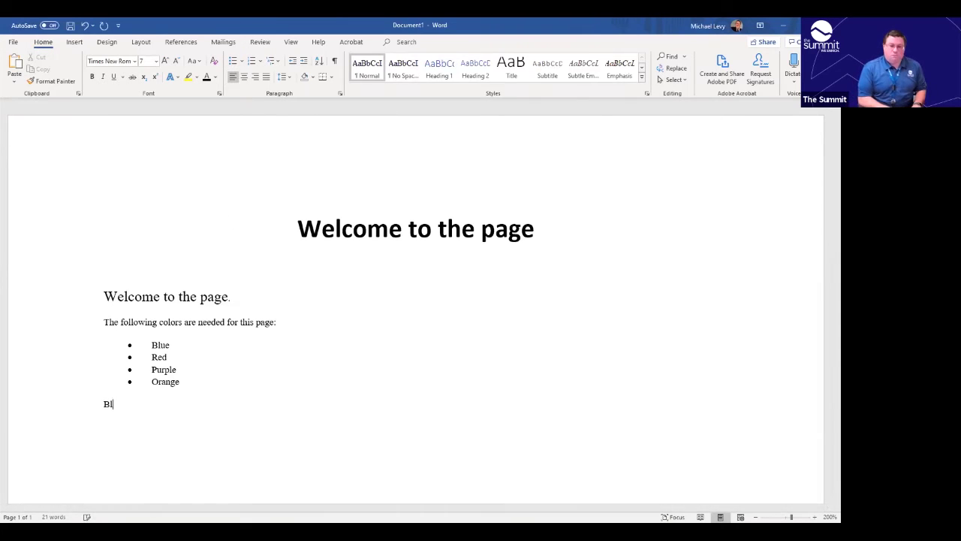
type("ue Red")
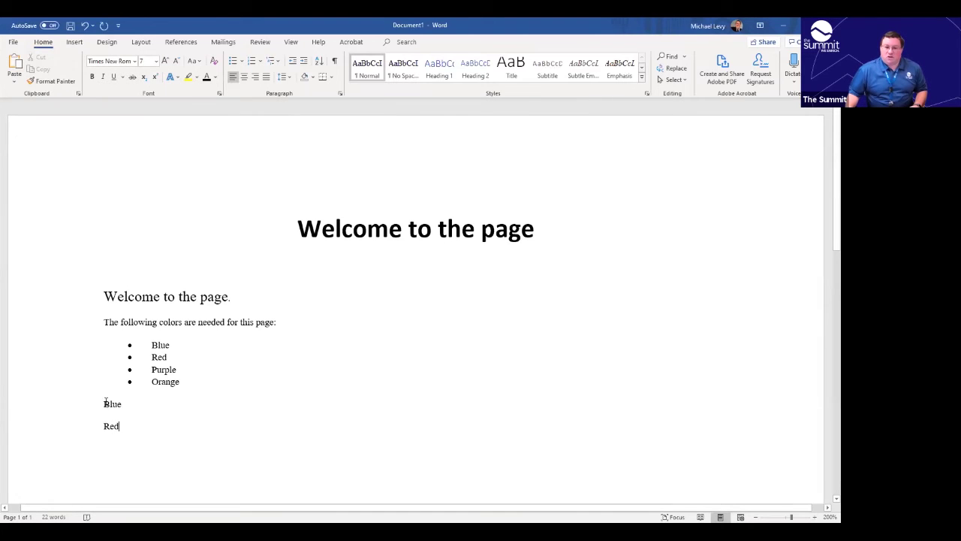
left_click_drag(106, 403, 129, 428)
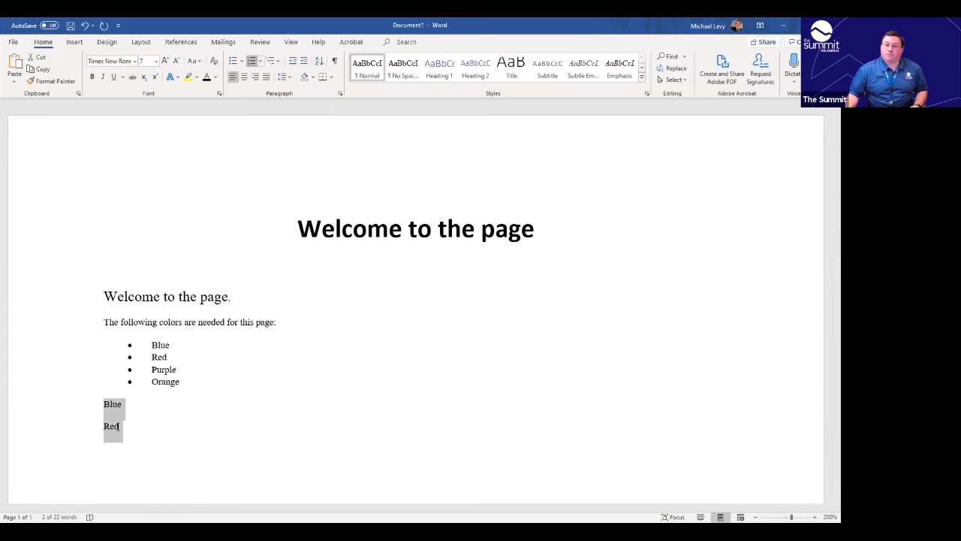
left_click(251, 60)
left_click(346, 414)
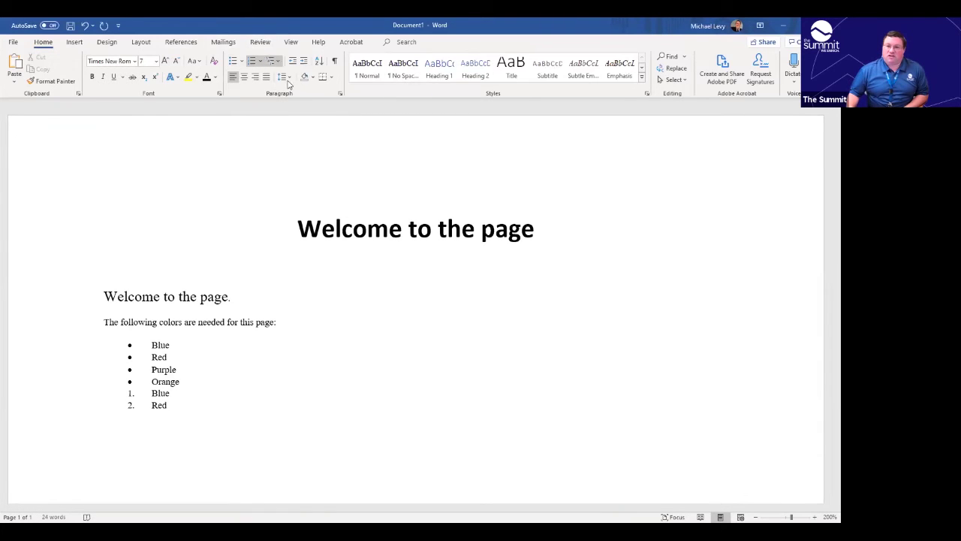
double_click(240, 433)
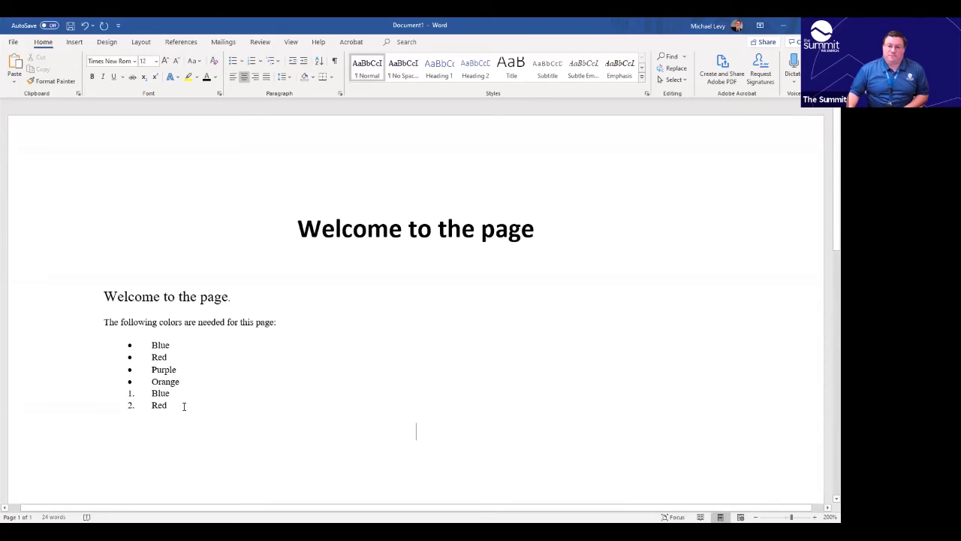
left_click(212, 403)
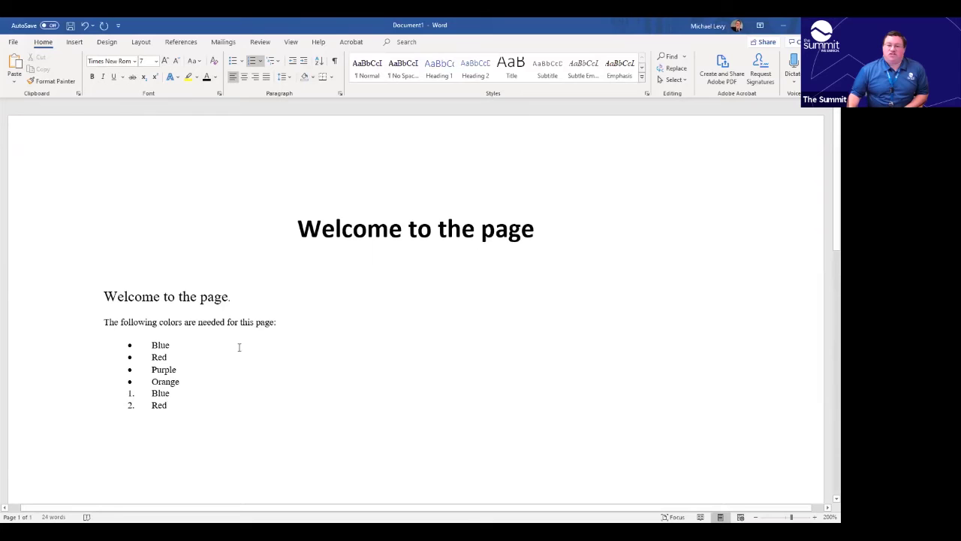
End the numbered list after Red, leave a blank line below it, and insert a 3x3 table
left_click(74, 41)
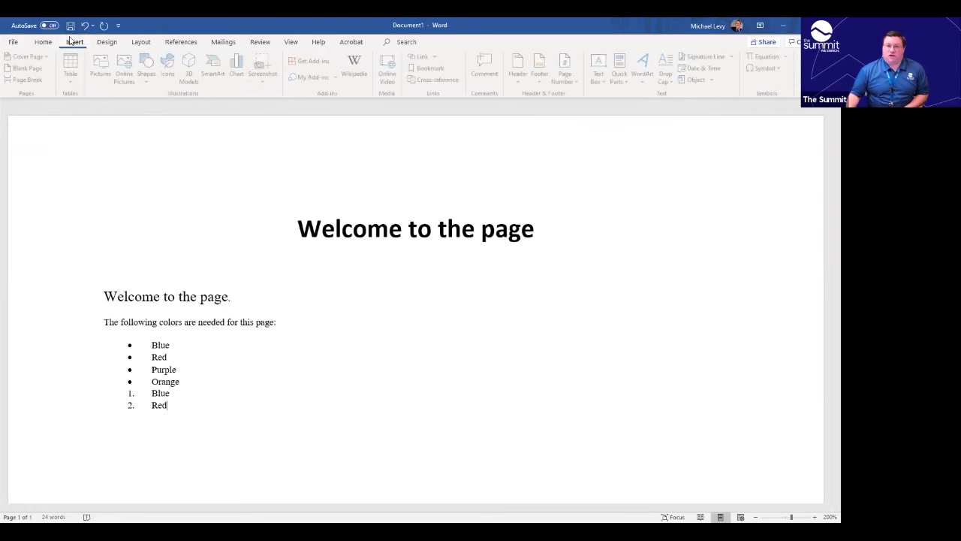
left_click(299, 318)
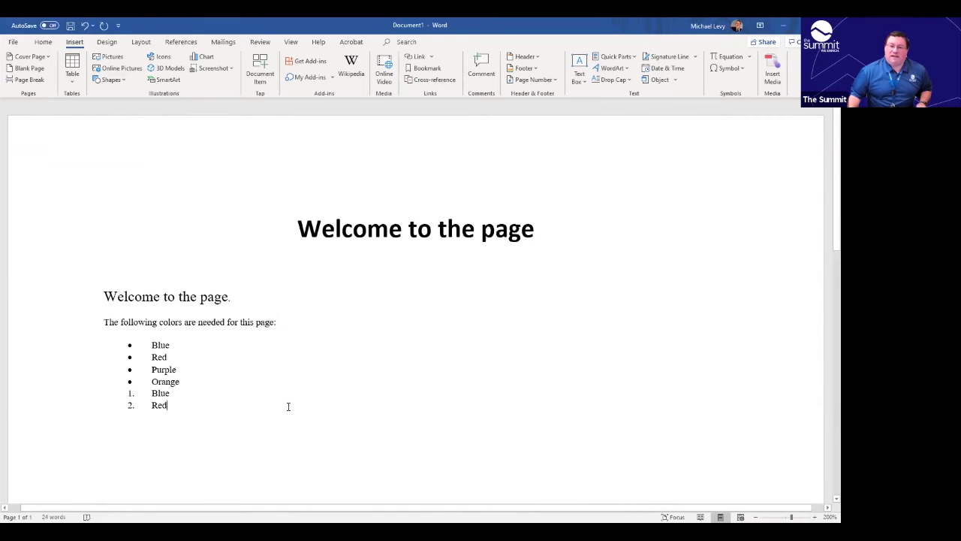
key("Return")
key("Return")
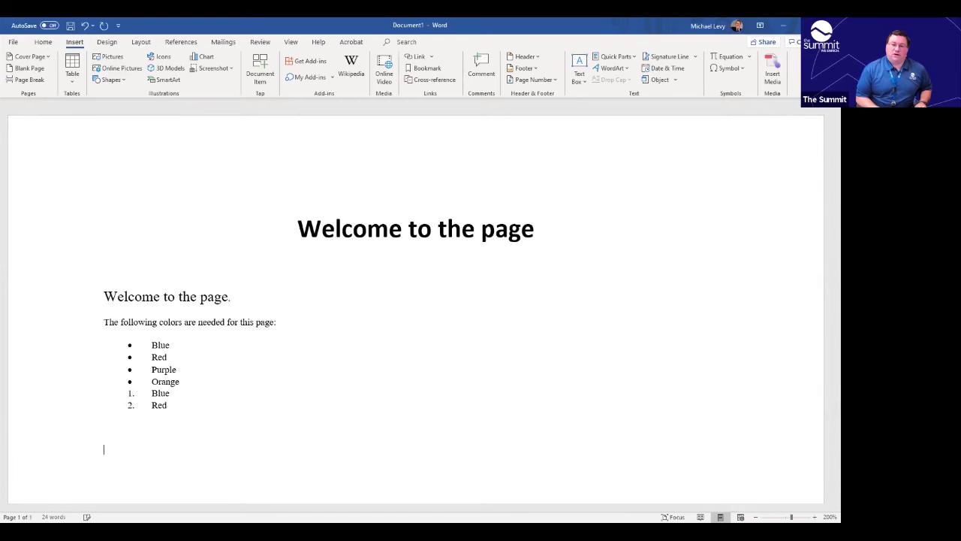
left_click(72, 66)
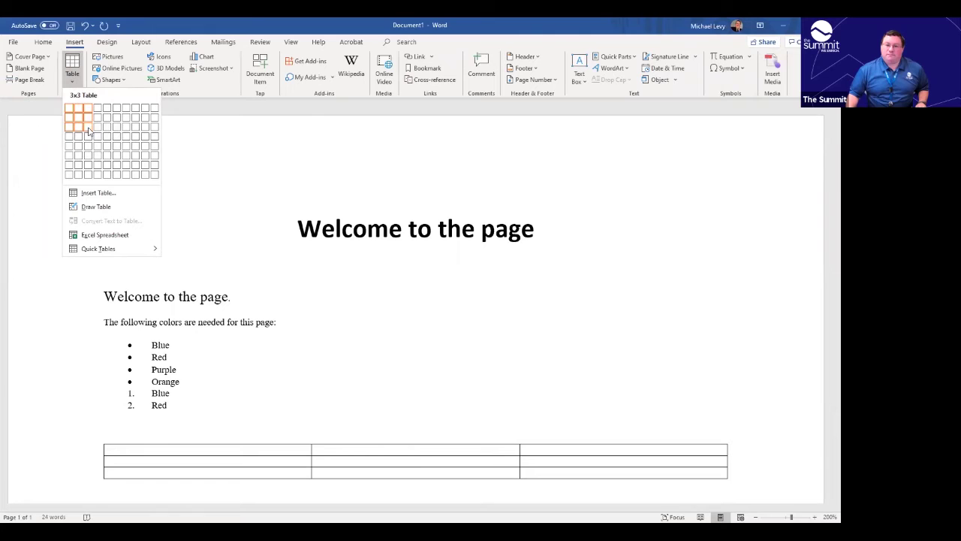
left_click(88, 131)
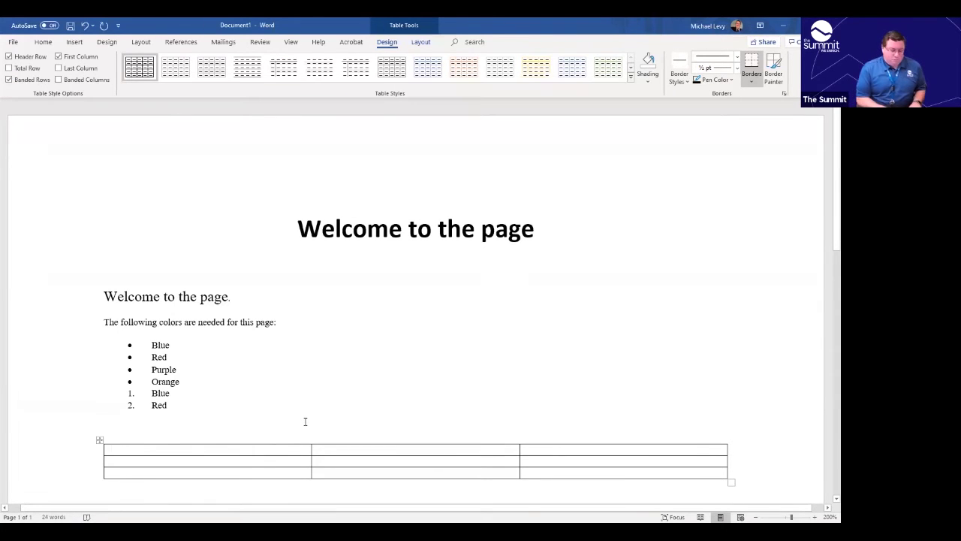
Fill the table's first row with Blue, Red and Purple, and its second row with Orange, Pink and Cyan
type("Blue")
key("Tab")
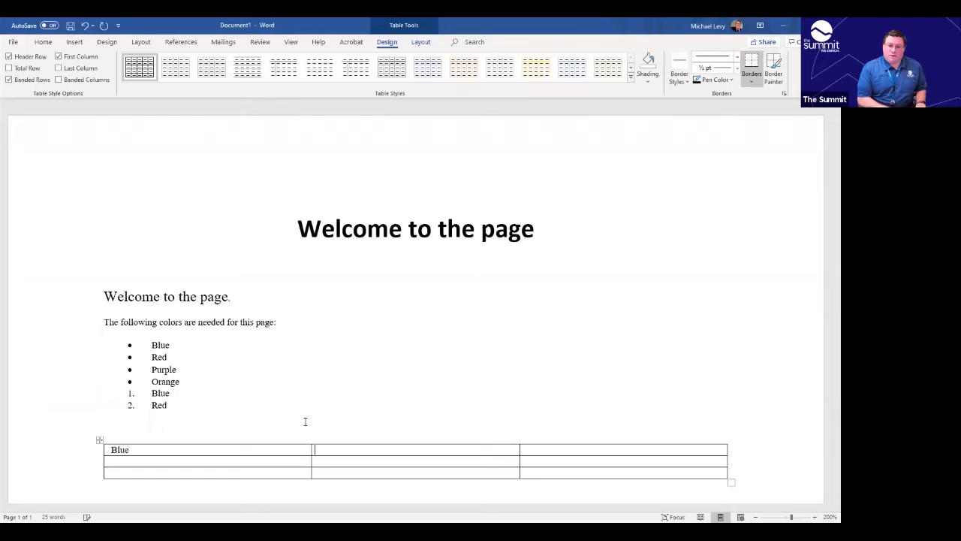
type("Re")
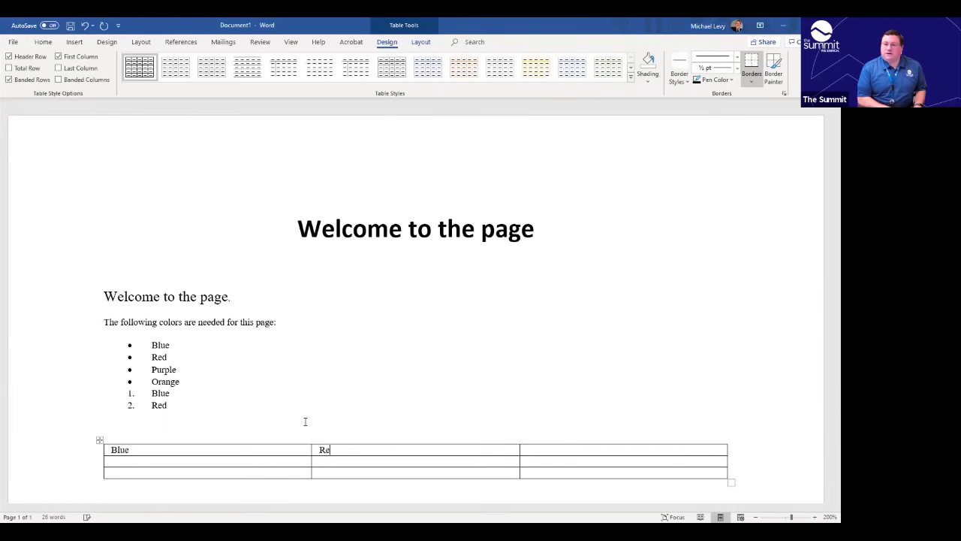
type("Purple")
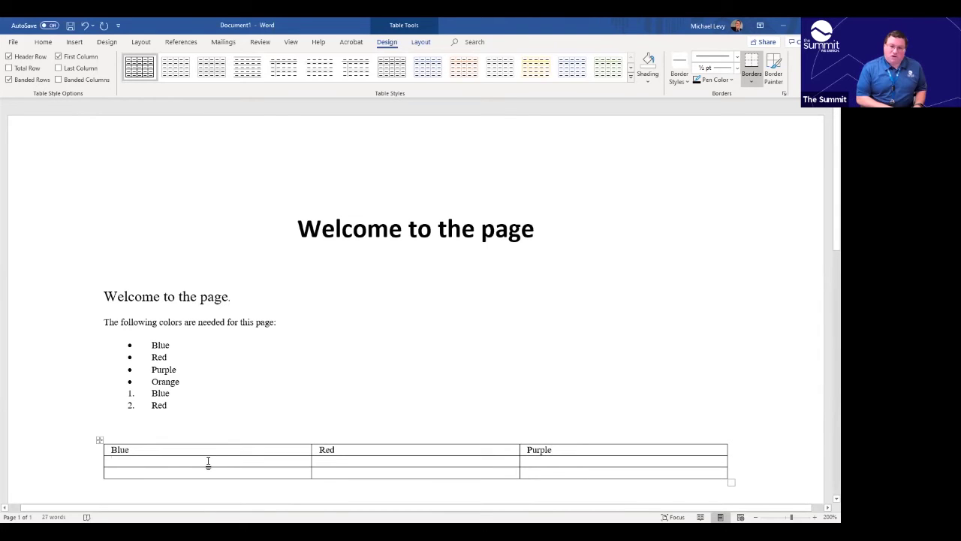
type("Orange")
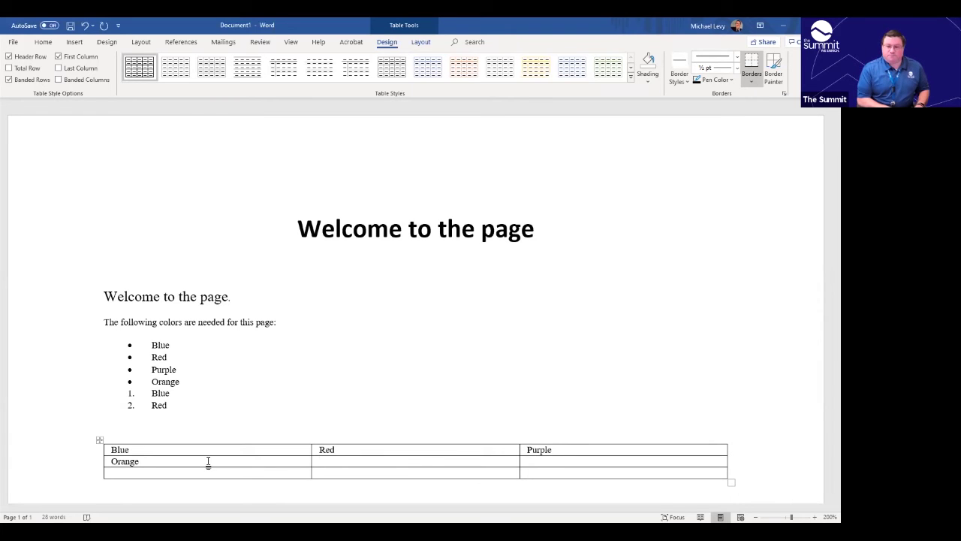
key("Tab")
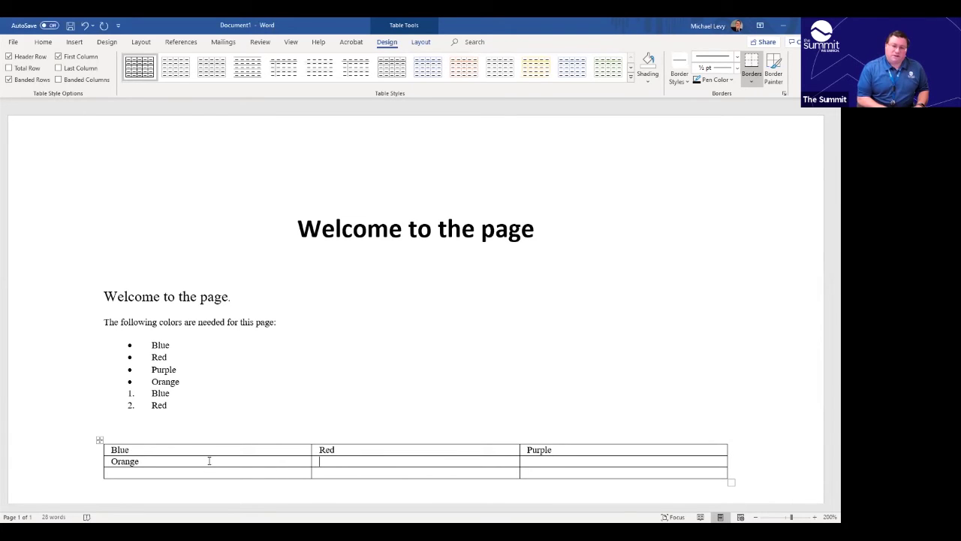
type("Pink")
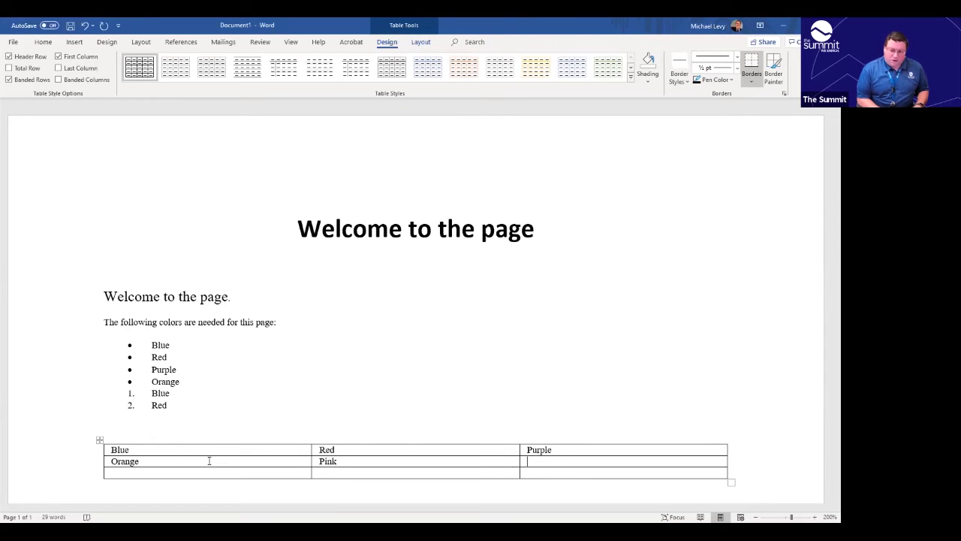
type("Cyan")
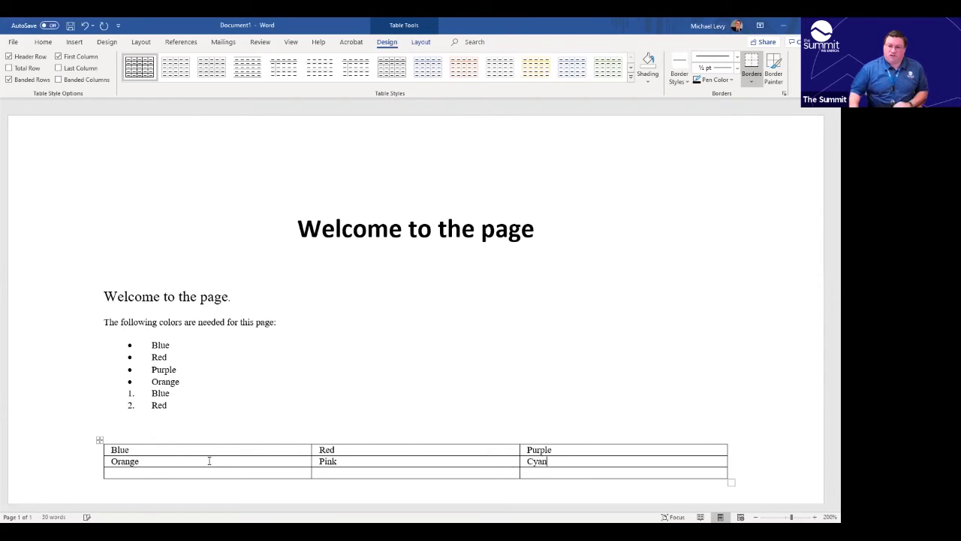
key("Up")
key("Up")
key("Up")
key("Up")
key("Up")
key("Up")
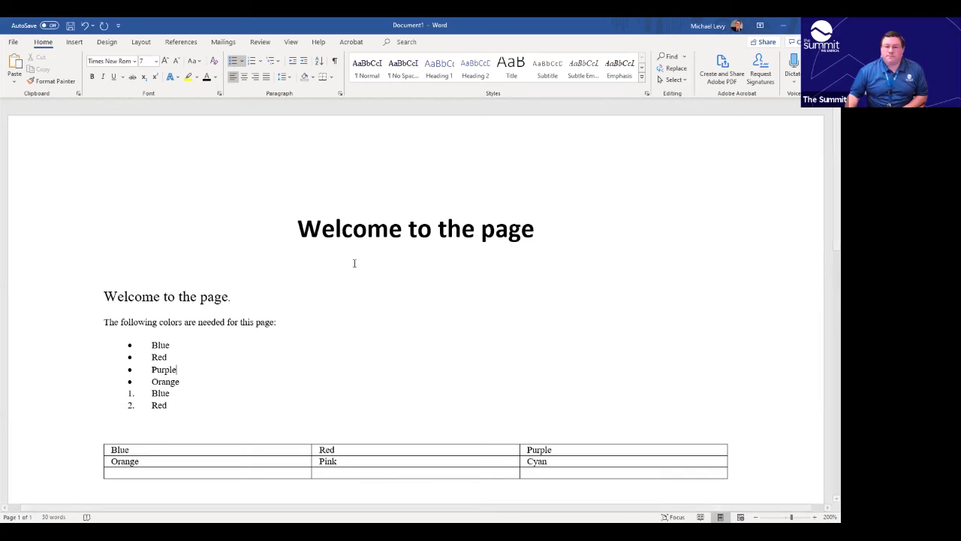
Place the cursor on the blank line between the numbered list and the table and start inserting a picture from a file
left_click(74, 42)
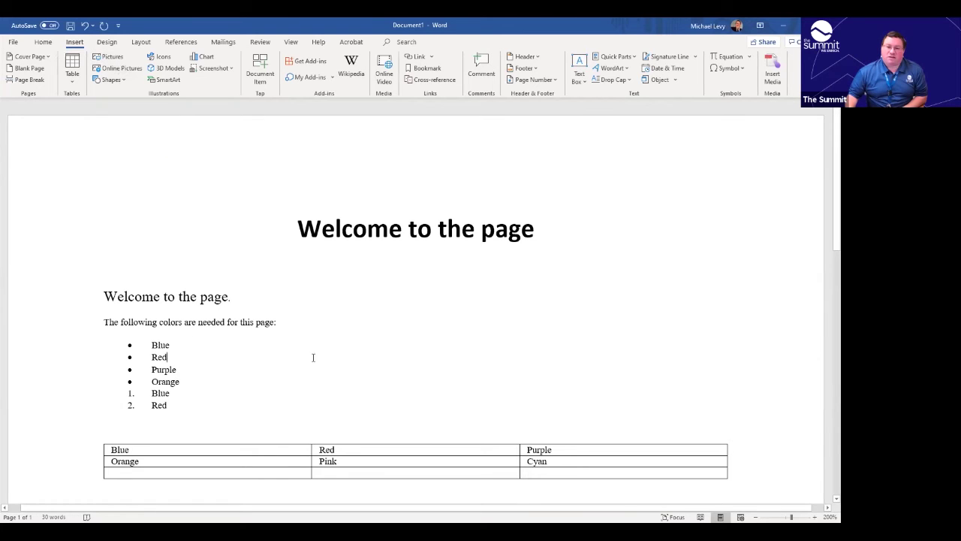
left_click(218, 422)
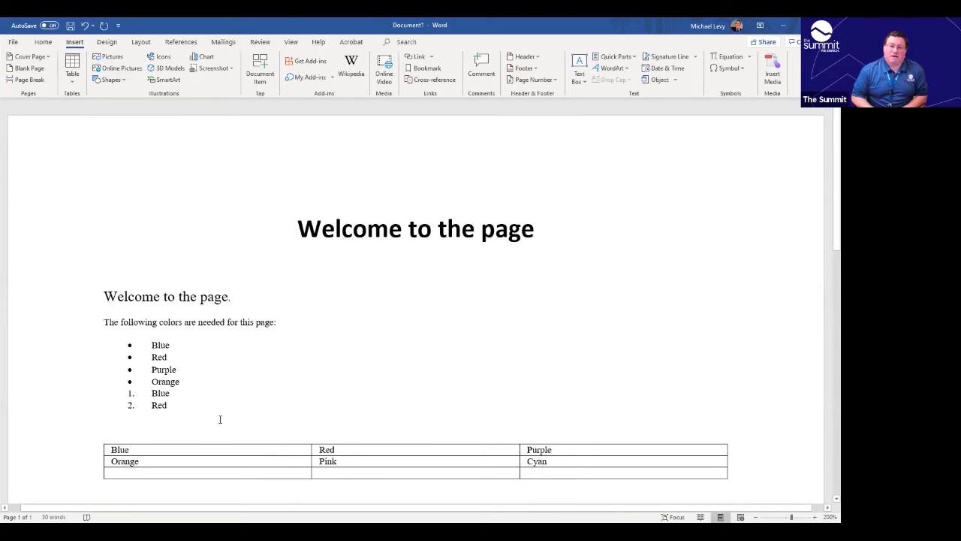
left_click(106, 59)
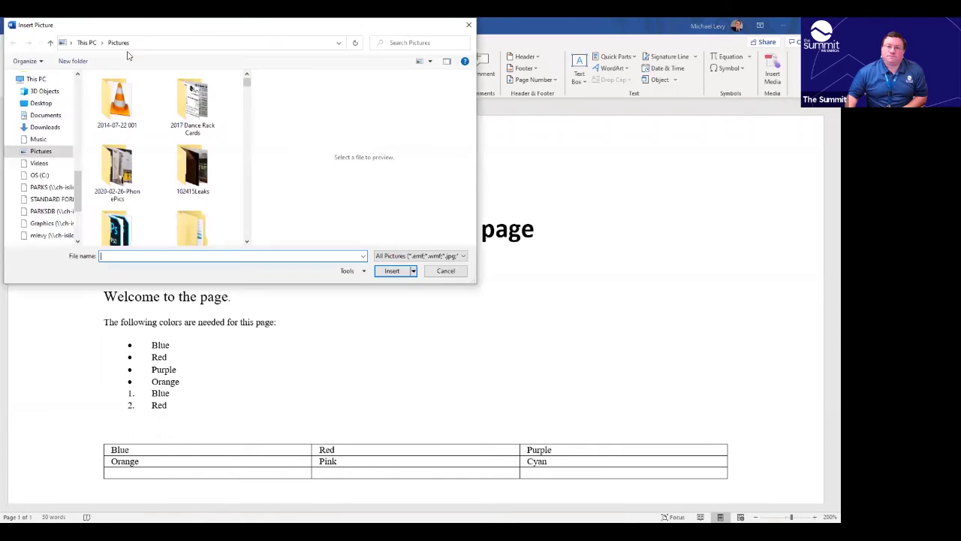
left_click(119, 103)
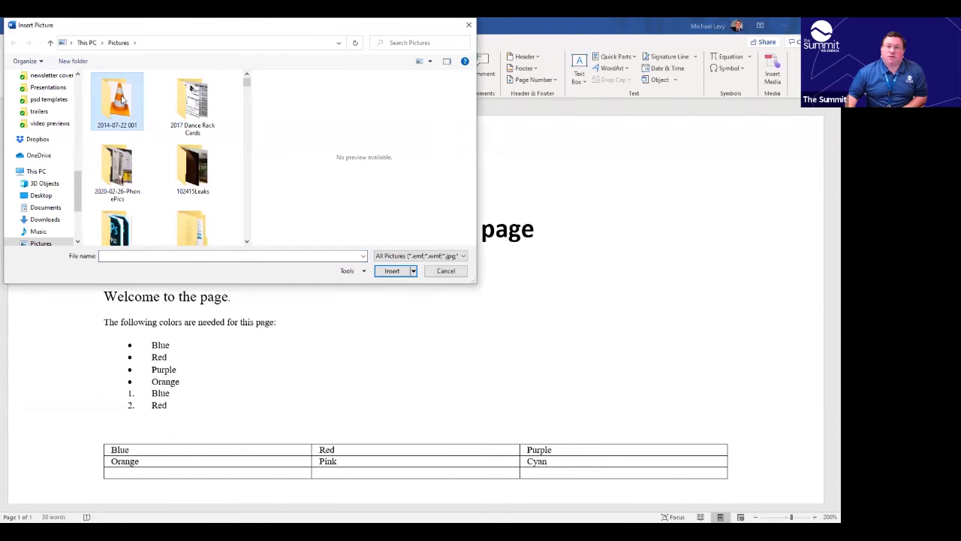
double_click(126, 105)
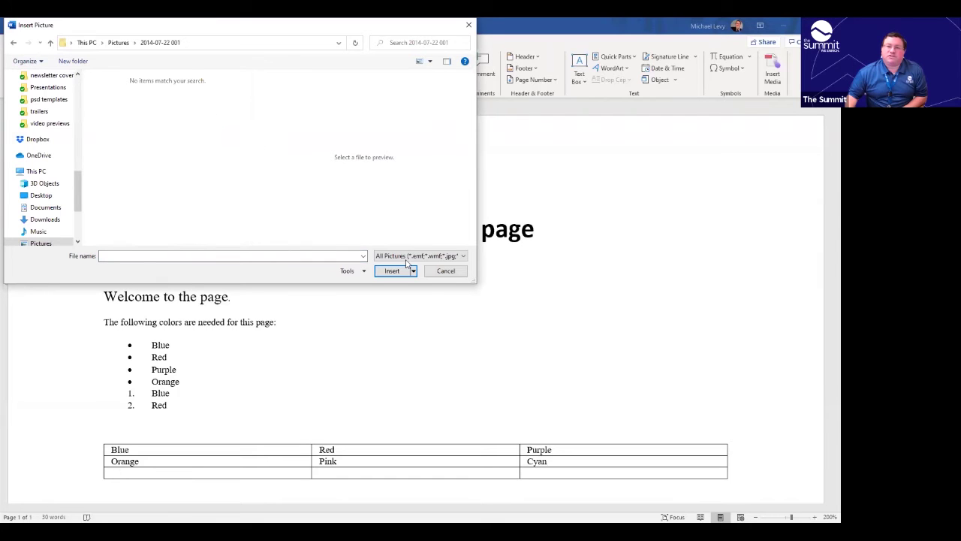
left_click(122, 43)
scroll(156, 171, "down", 1)
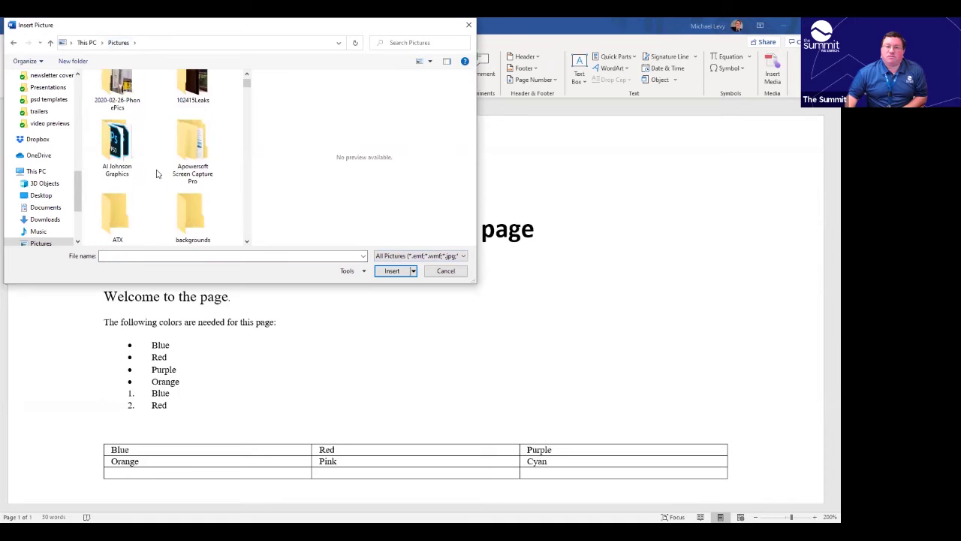
scroll(156, 172, "down", 5)
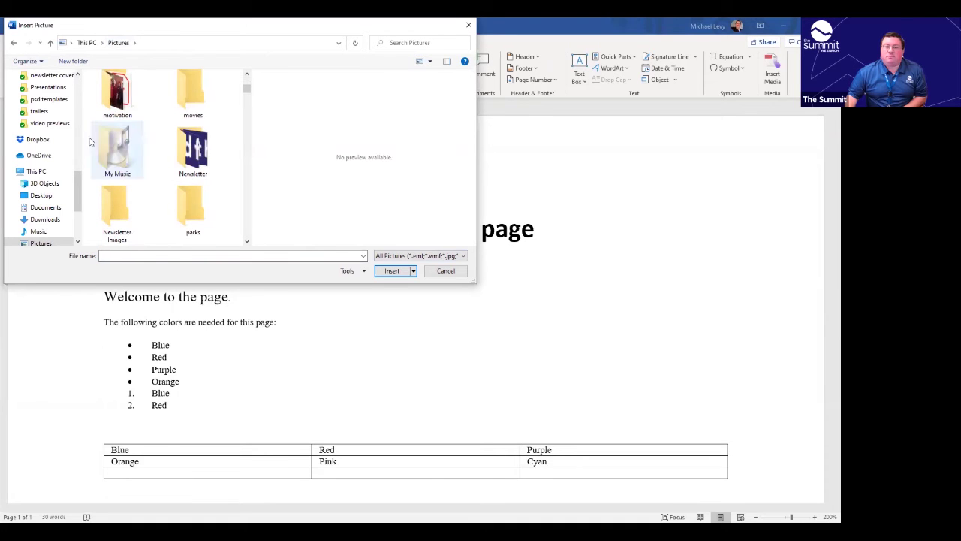
scroll(47, 104, "up", 1)
scroll(46, 103, "up", 2)
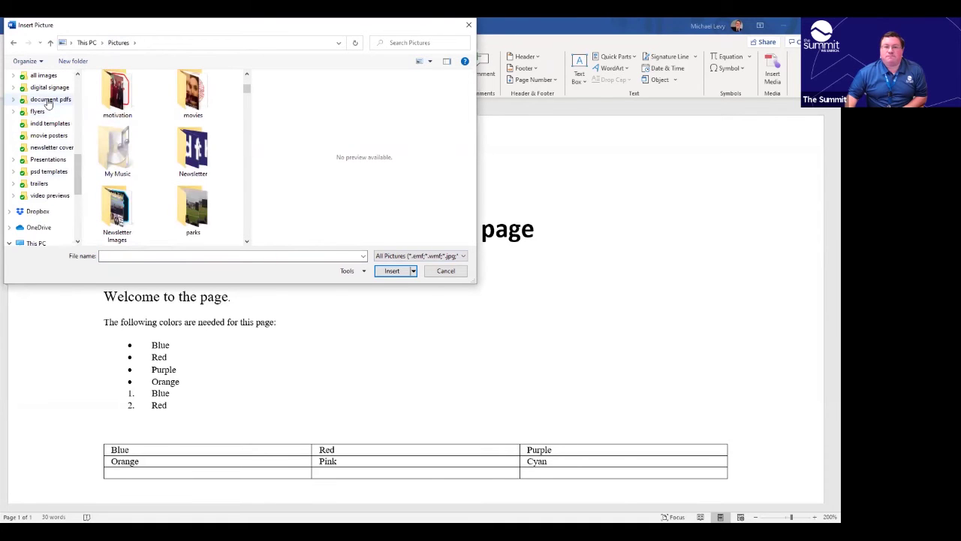
scroll(49, 103, "down", 3)
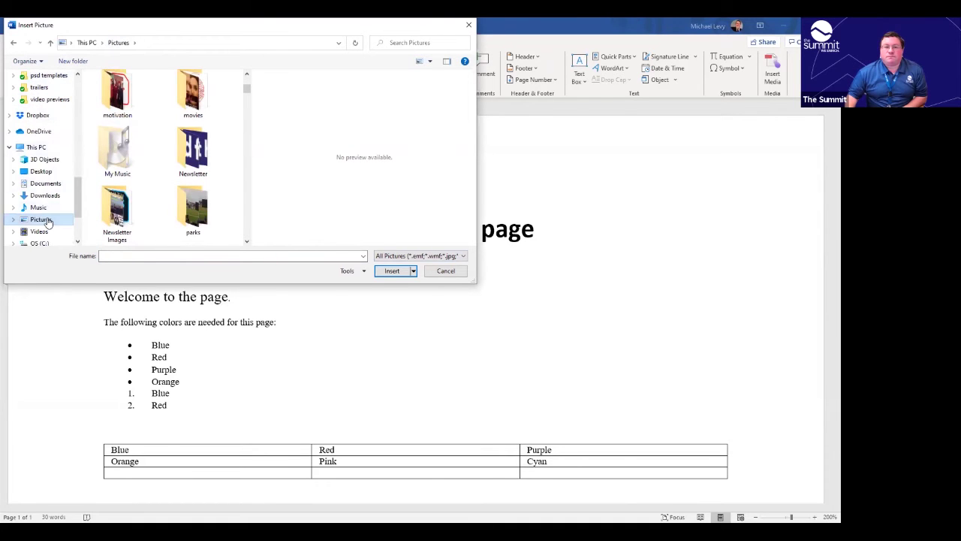
scroll(56, 199, "down", 3)
Insert the picture 10-blue.png from the all images folder of Creative Cloud Files
scroll(56, 199, "up", 8)
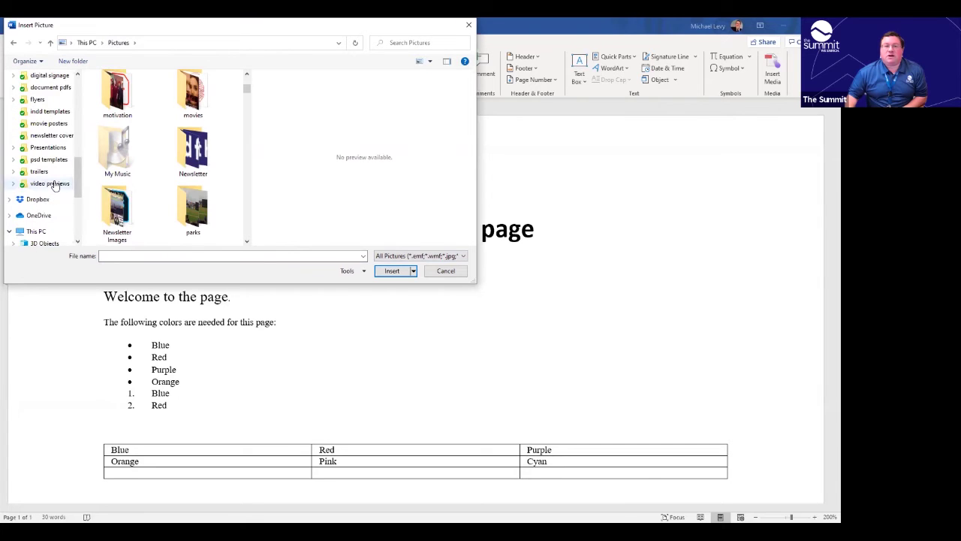
left_click(46, 143)
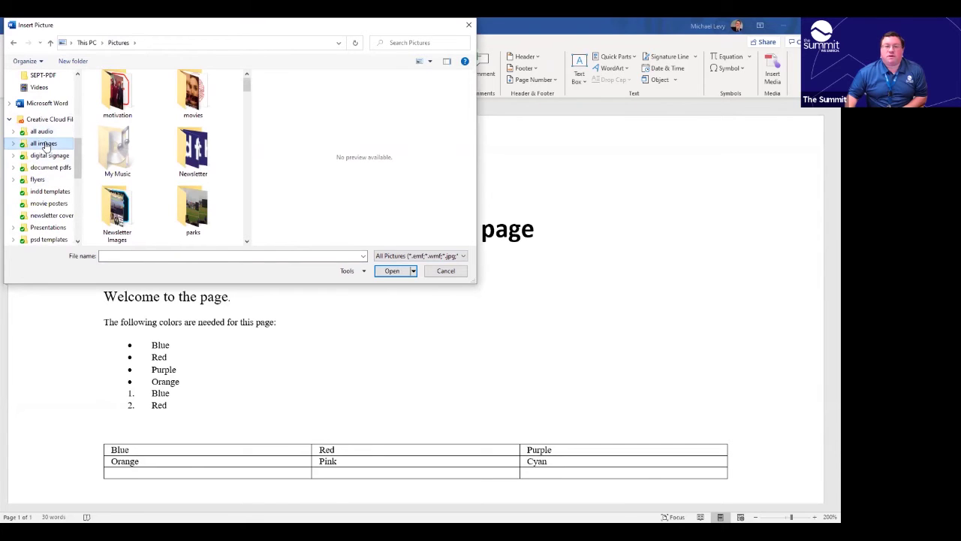
scroll(193, 229, "down", 1)
left_click(182, 152)
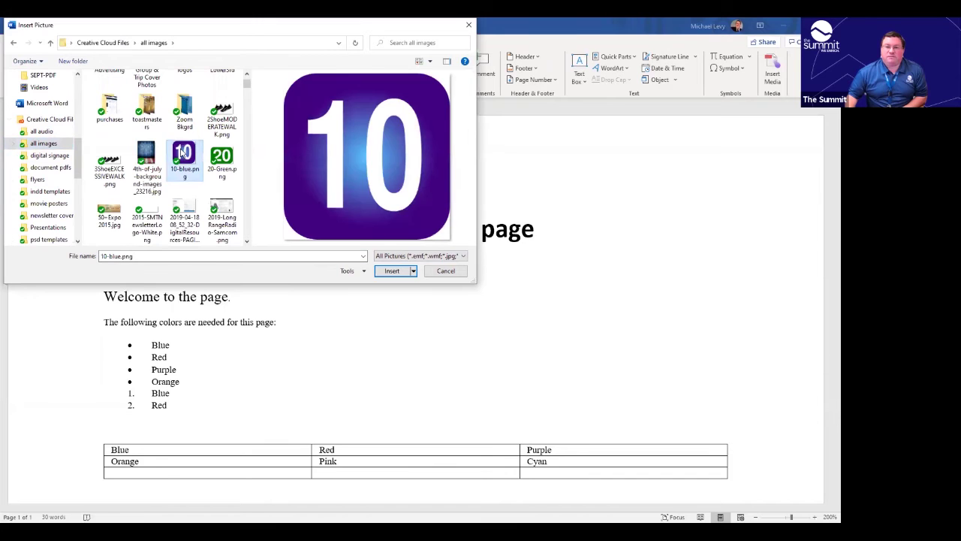
double_click(182, 152)
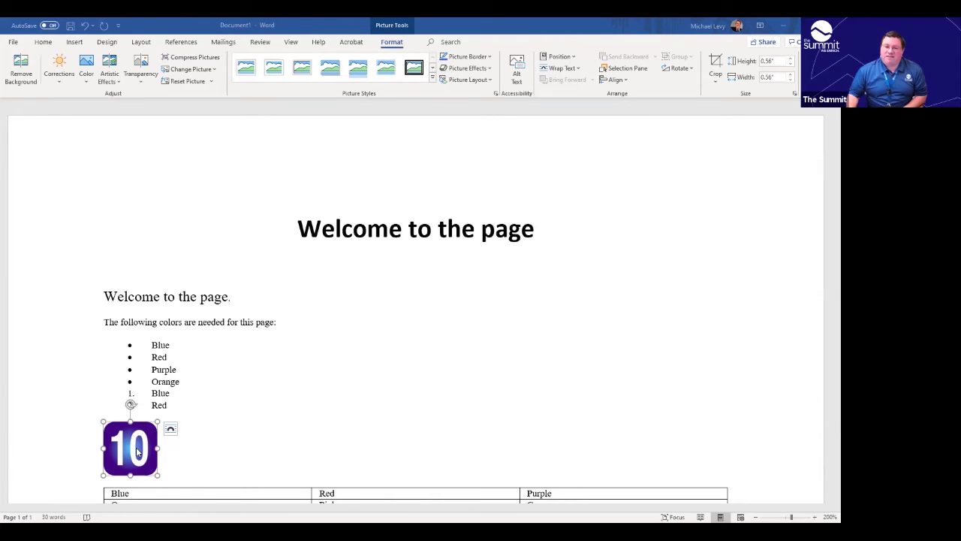
Set the picture's text wrapping to Square and move it to the start of the smaller "Welcome to the page." line
left_click(578, 69)
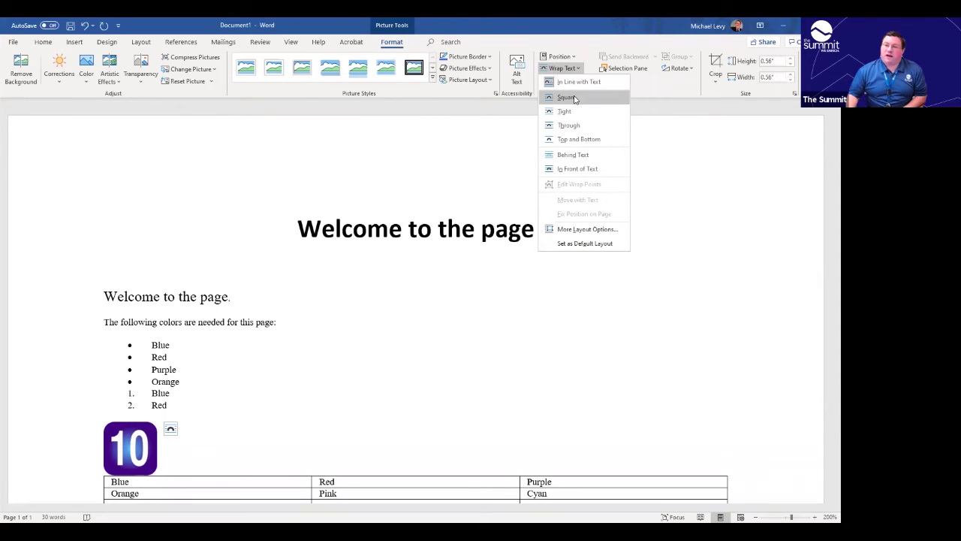
left_click(574, 98)
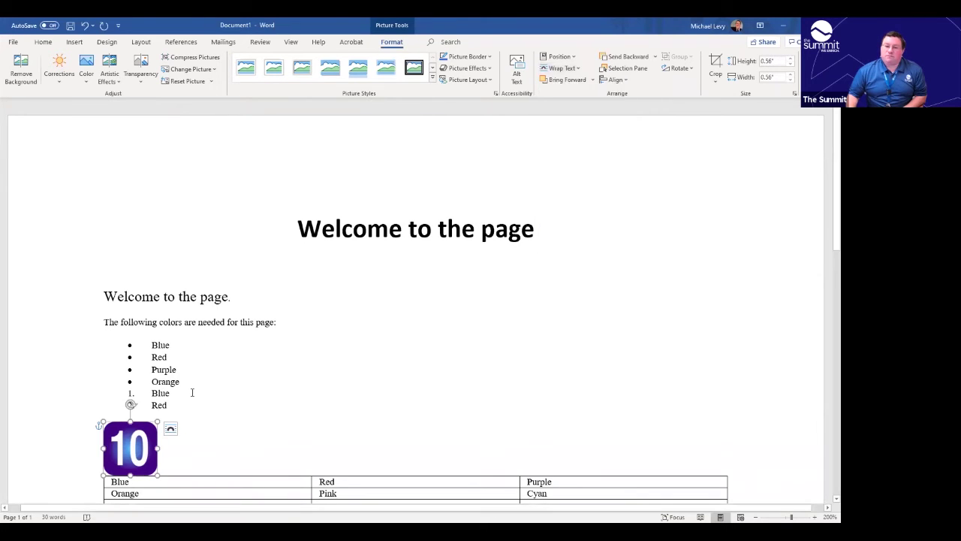
left_click(560, 69)
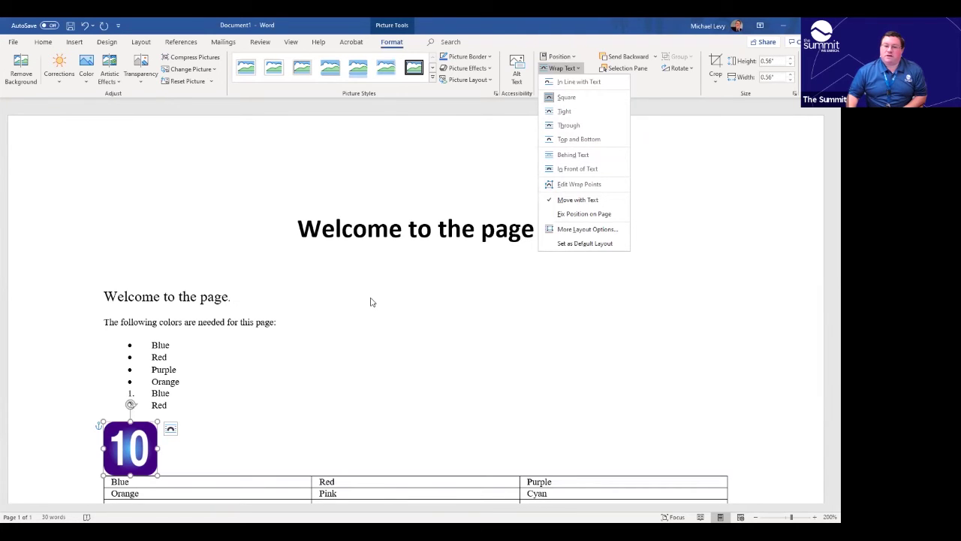
key("Escape")
left_click_drag(124, 445, 131, 305)
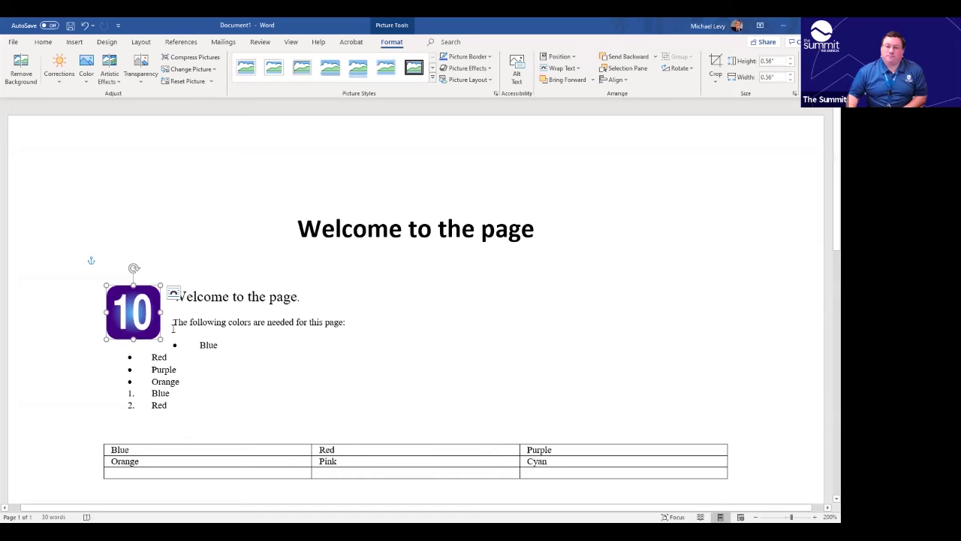
Reapply Square wrapping to the picture and move it partly into the page's left margin beside the smaller "Welcome to the page." line
left_click(578, 69)
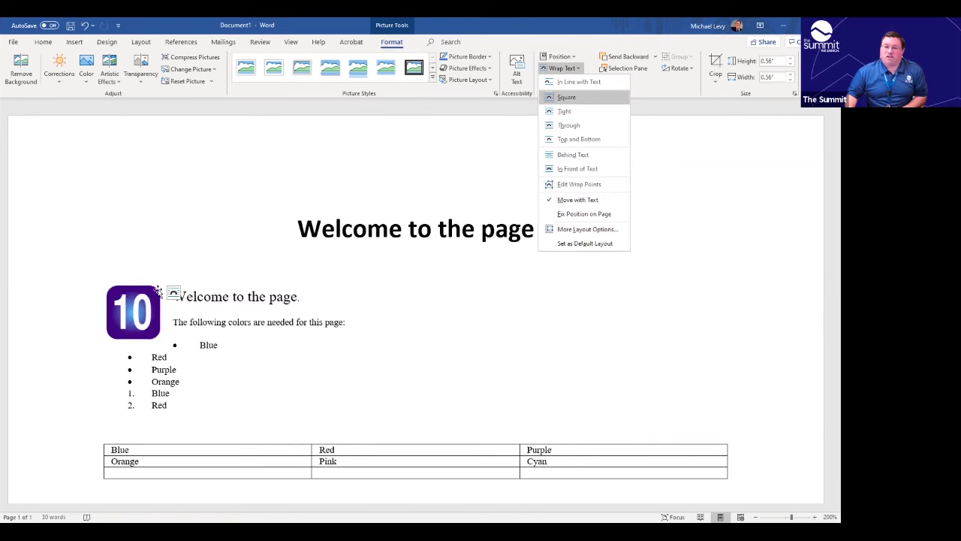
left_click(566, 98)
mouse_move(127, 319)
left_mouse_down()
mouse_move(210, 315)
mouse_move(118, 311)
left_mouse_up()
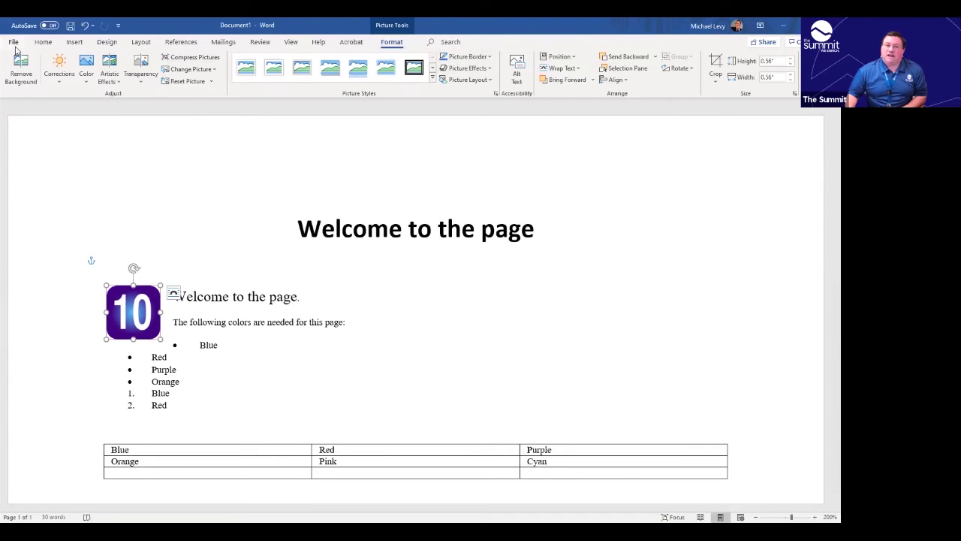
left_click(43, 42)
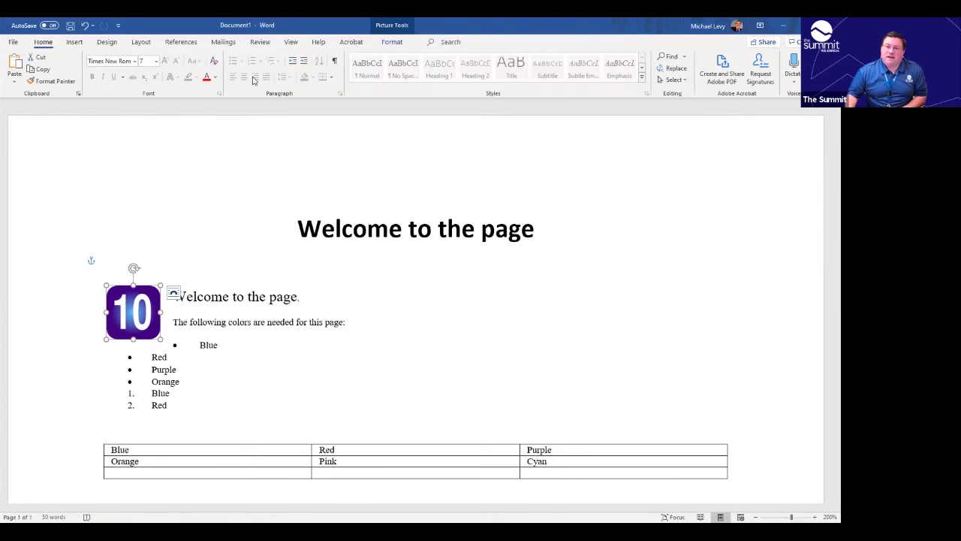
left_click_drag(133, 311, 87, 313)
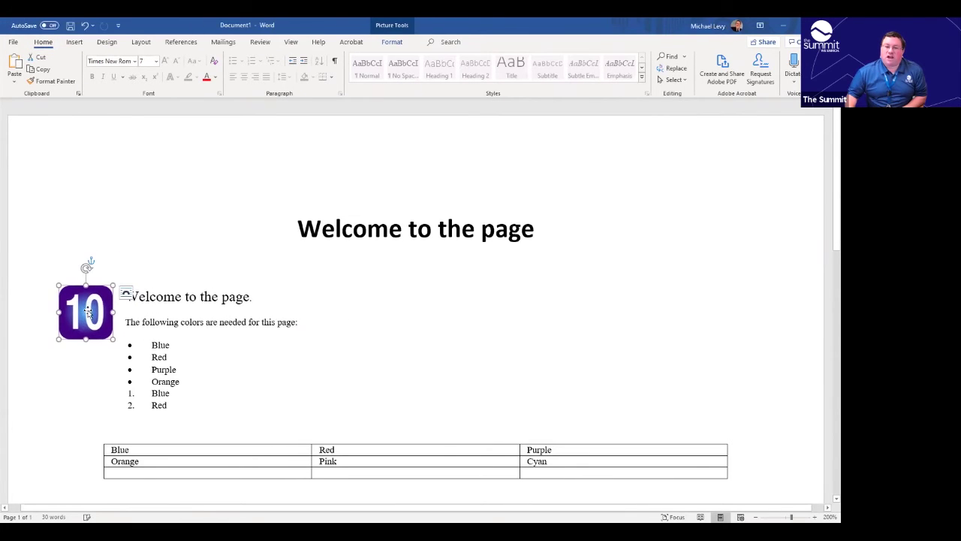
left_click(482, 347)
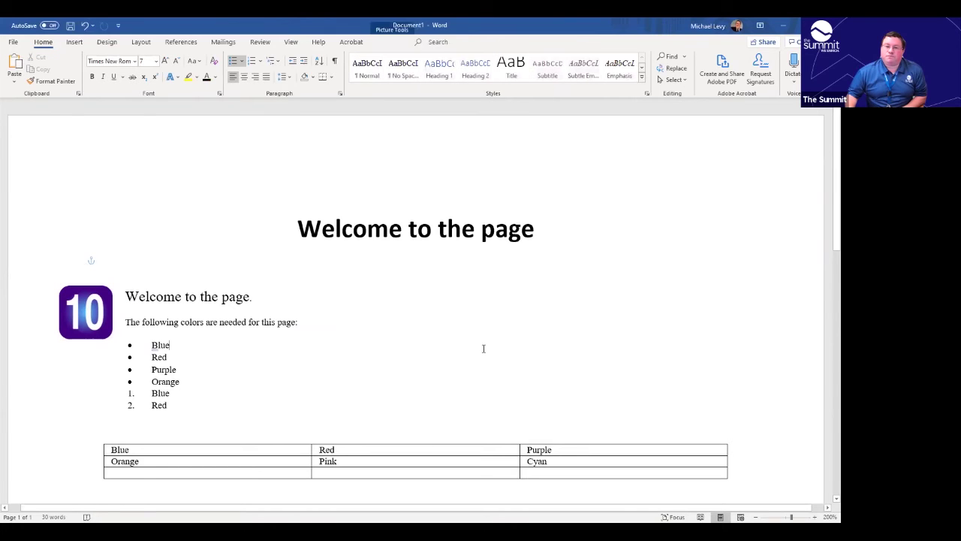
left_click(88, 314)
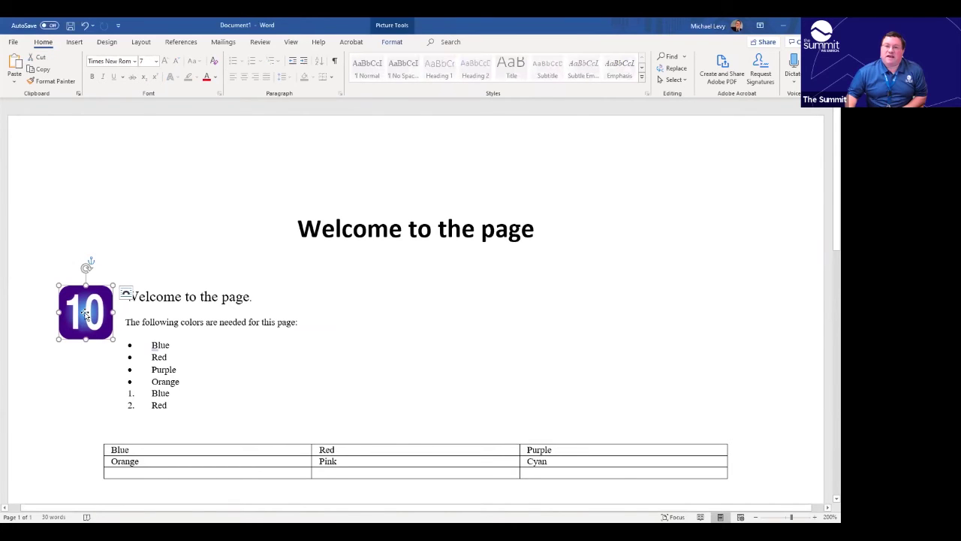
Try right alignment on the line "The following colors are needed for this page:" and return it to left alignment
left_click(399, 335)
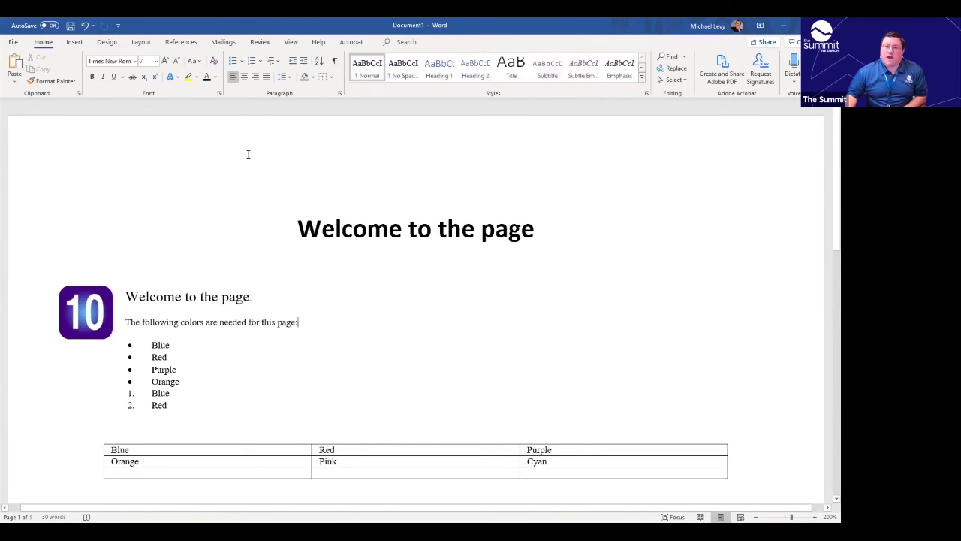
left_click(257, 78)
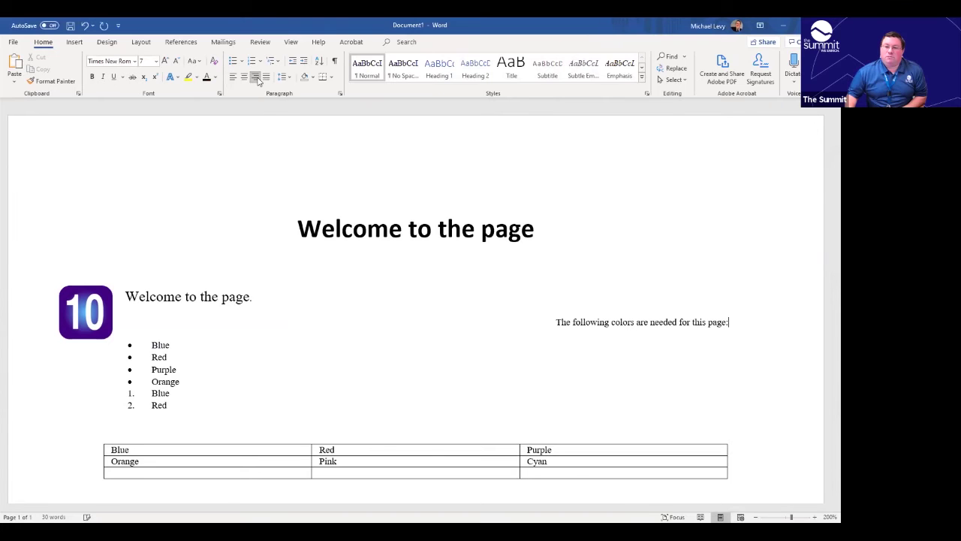
left_click(233, 77)
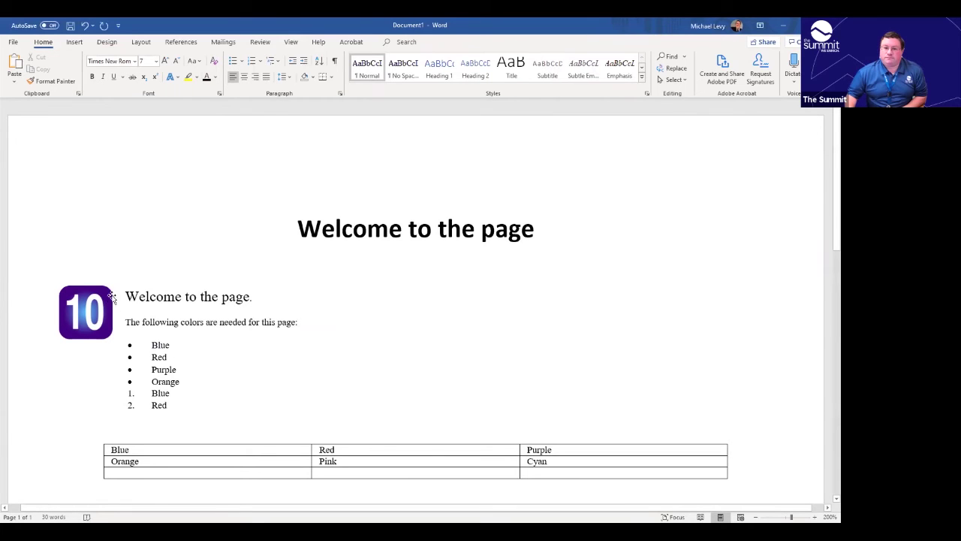
Position the picture at the page's top center with text wrapping and move it to the left margin, level with the large heading
left_click_drag(82, 328, 150, 316)
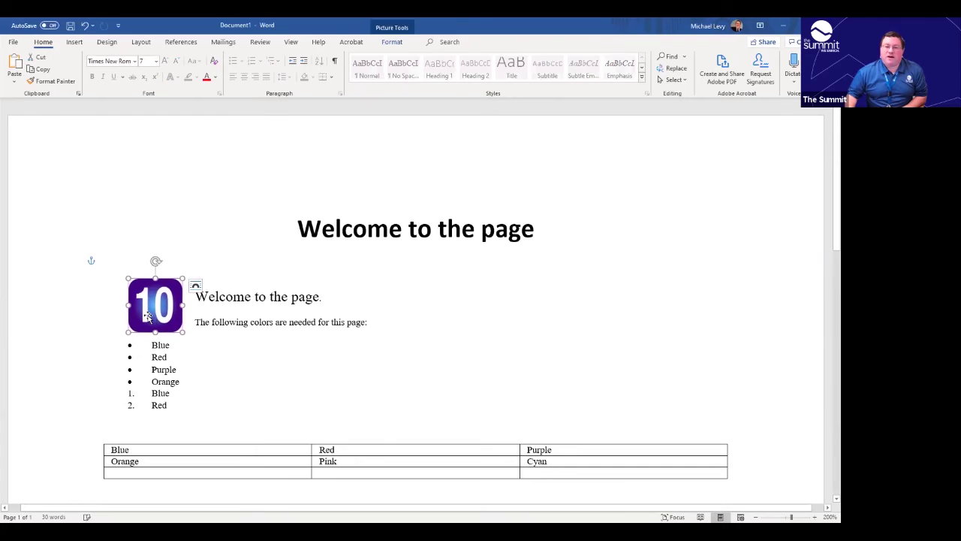
left_click(392, 42)
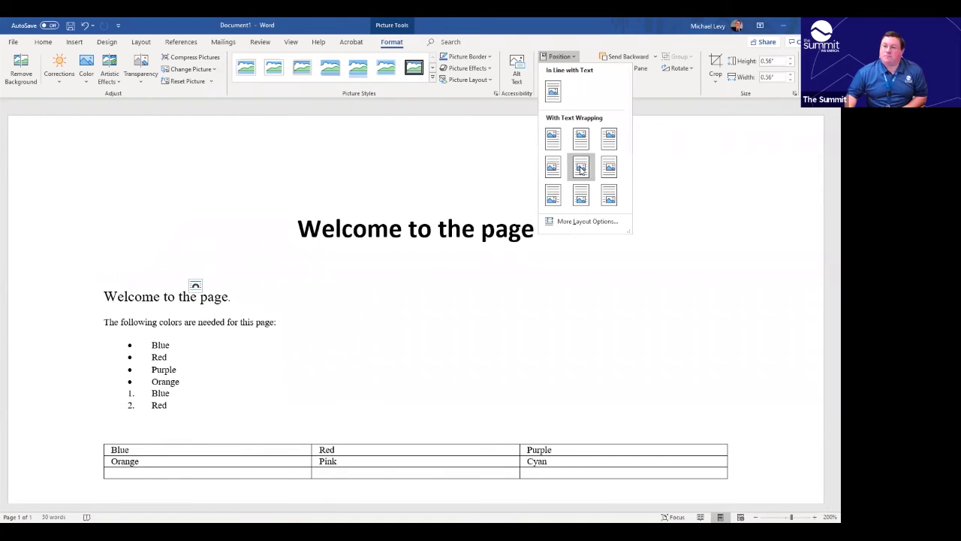
left_click(582, 135)
left_click_drag(433, 250, 143, 250)
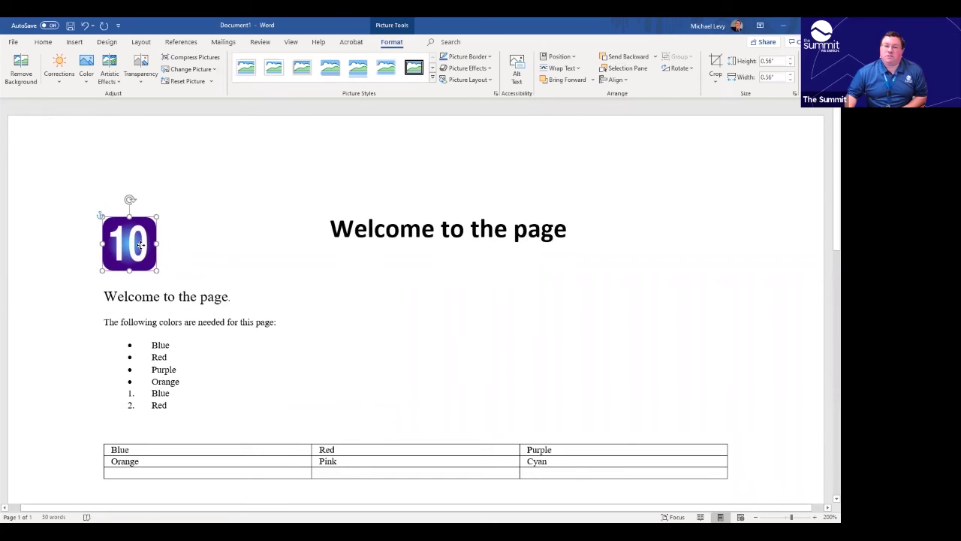
left_click(388, 335)
scroll(313, 328, "down", 1)
scroll(313, 328, "up", 1)
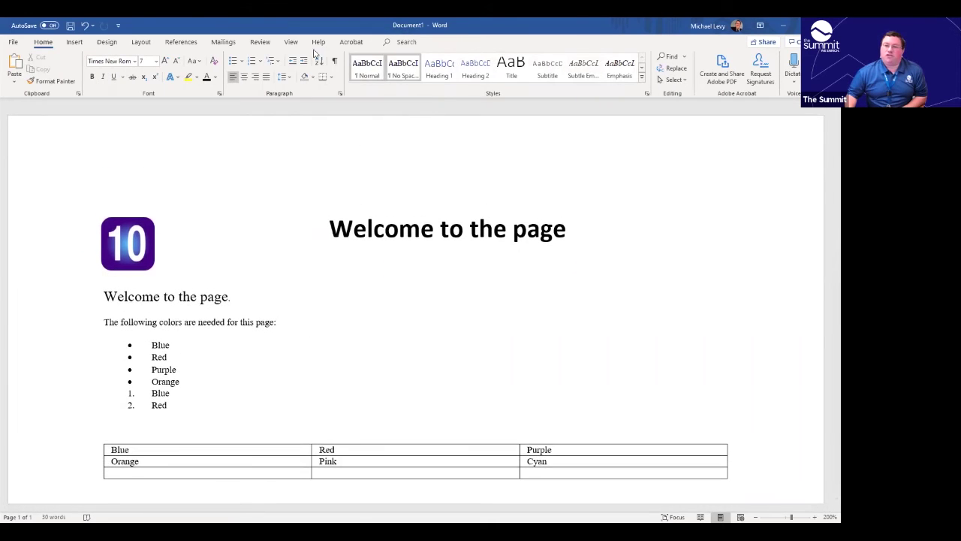
Draw a right block arrow about 1.38" wide and 0.35" high below the large "Welcome to the page" heading
left_click(74, 42)
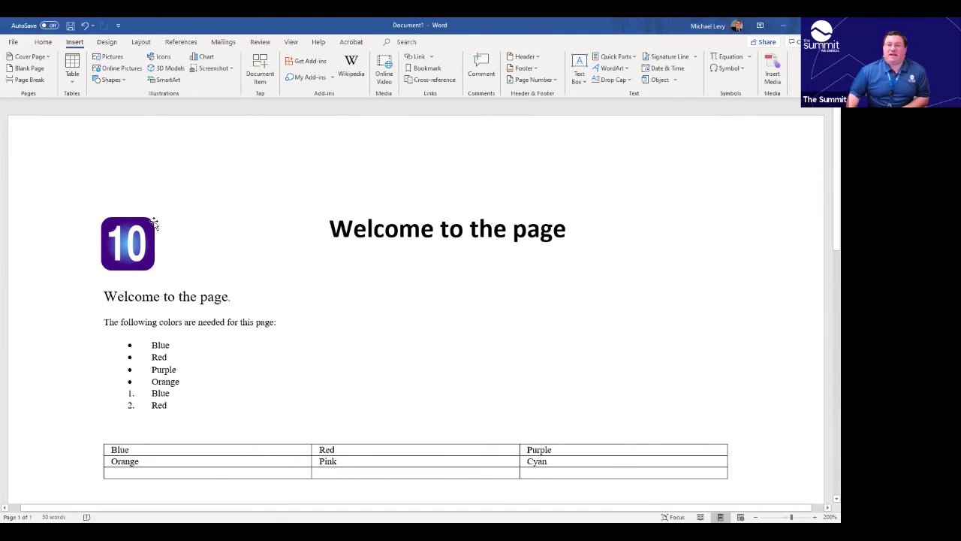
left_click(110, 79)
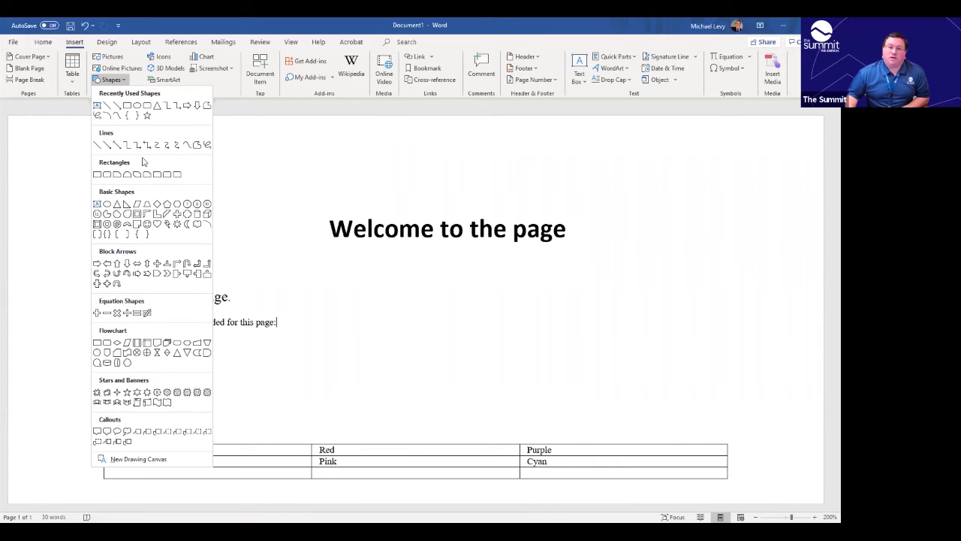
left_click(187, 106)
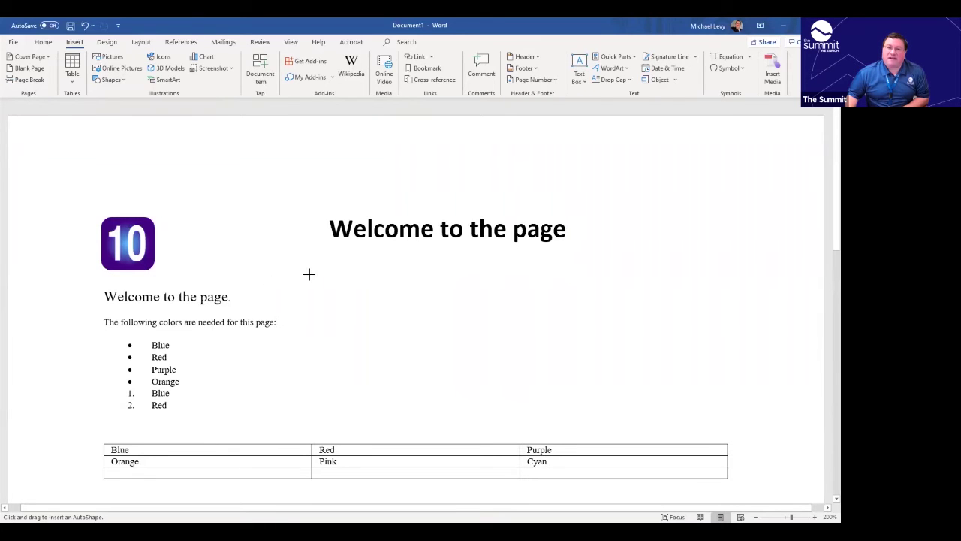
left_click_drag(308, 272, 443, 303)
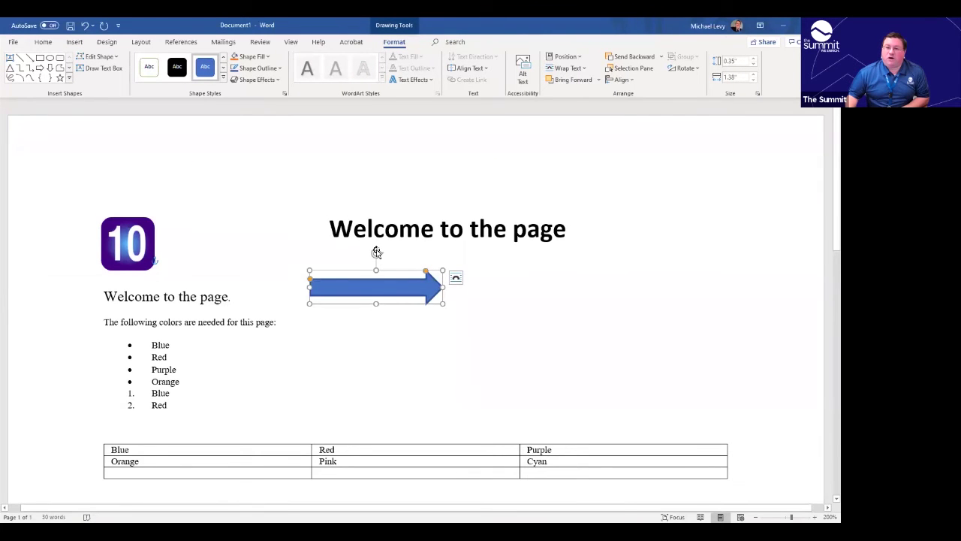
Rotate the block arrow 180 degrees so it points left and enlarge it to about 1.84" wide and 0.71" high
left_click_drag(377, 252, 373, 371)
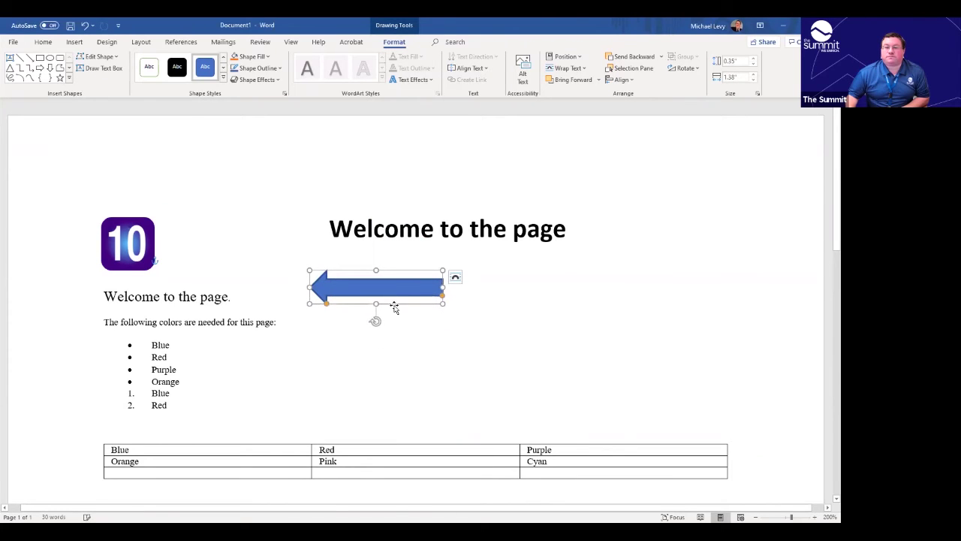
left_click_drag(401, 291, 440, 327)
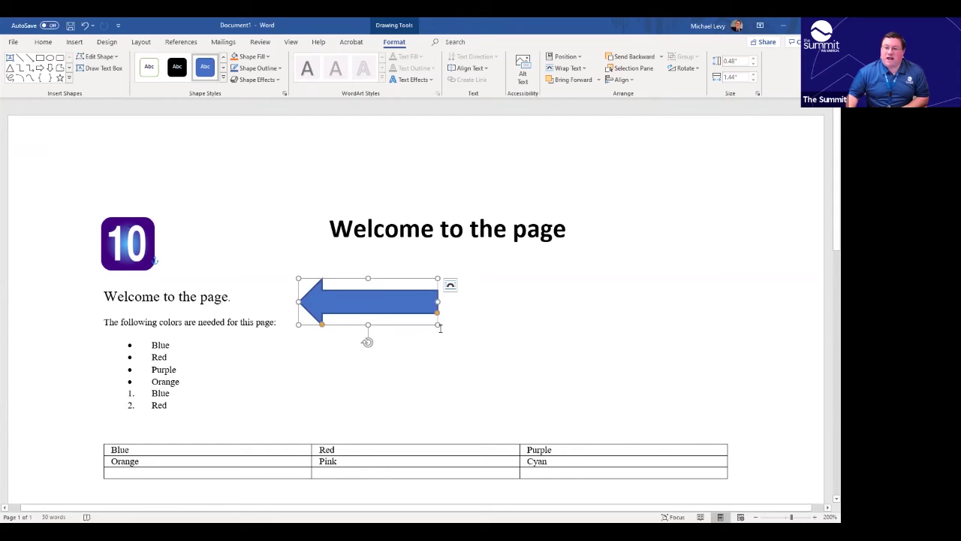
left_click_drag(298, 325, 260, 343)
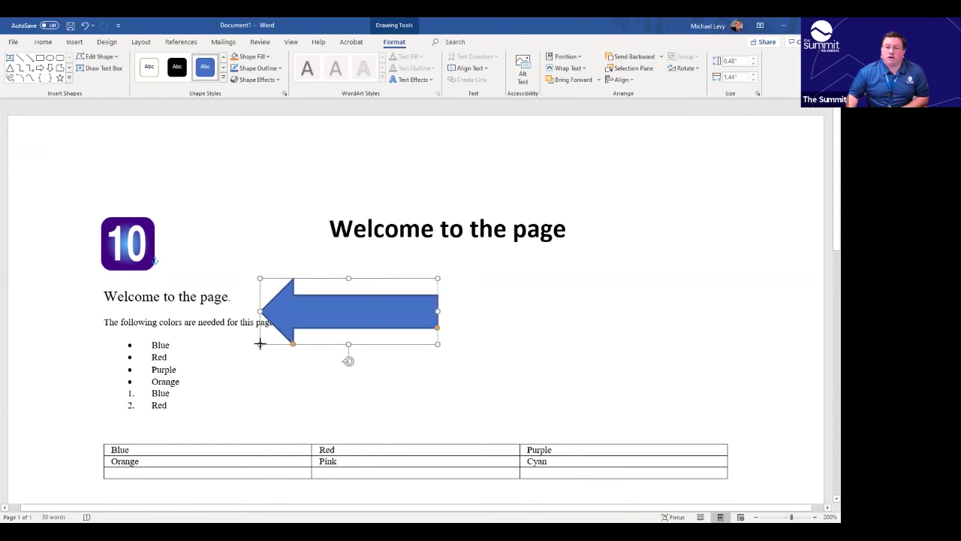
mouse_move(349, 279)
left_mouse_down()
mouse_move(350, 302)
mouse_move(349, 275)
left_mouse_up()
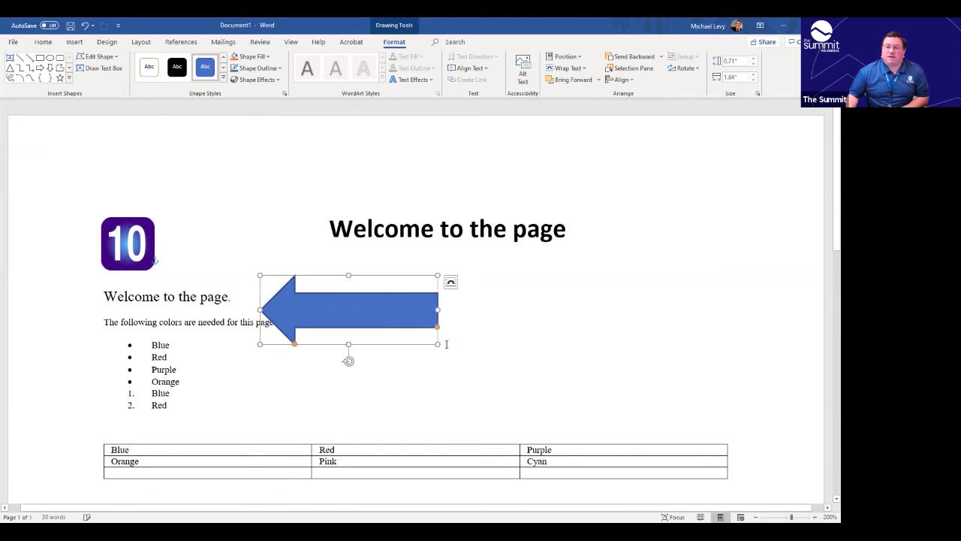
Shrink the arrow to about 0.98" wide and 0.31" high and place it beside "The following colors are needed for this page:"
left_click(440, 346)
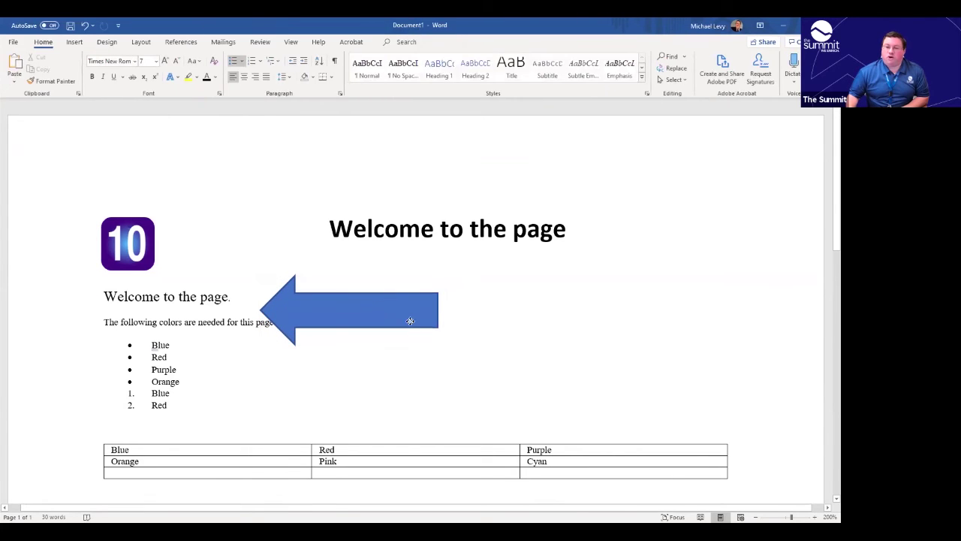
left_click(410, 318)
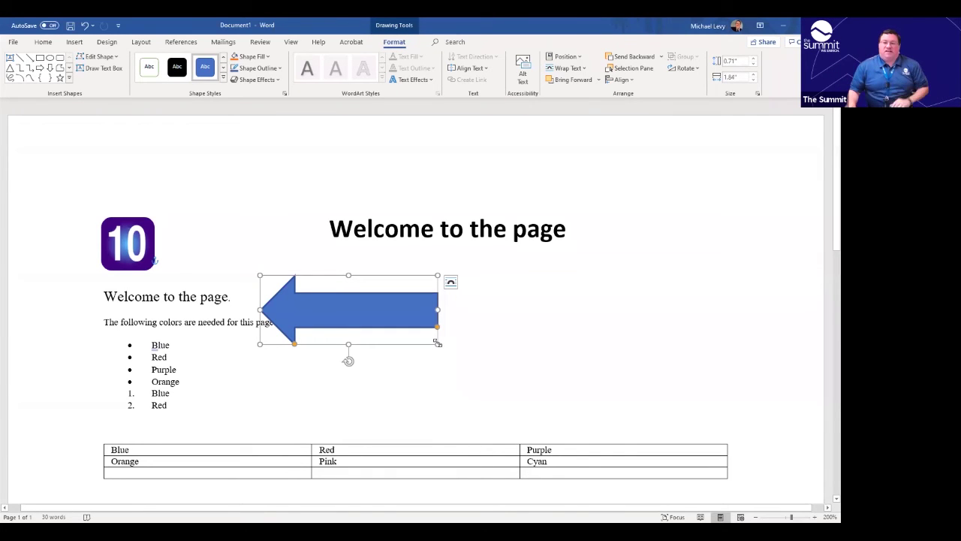
left_click_drag(438, 343, 386, 336)
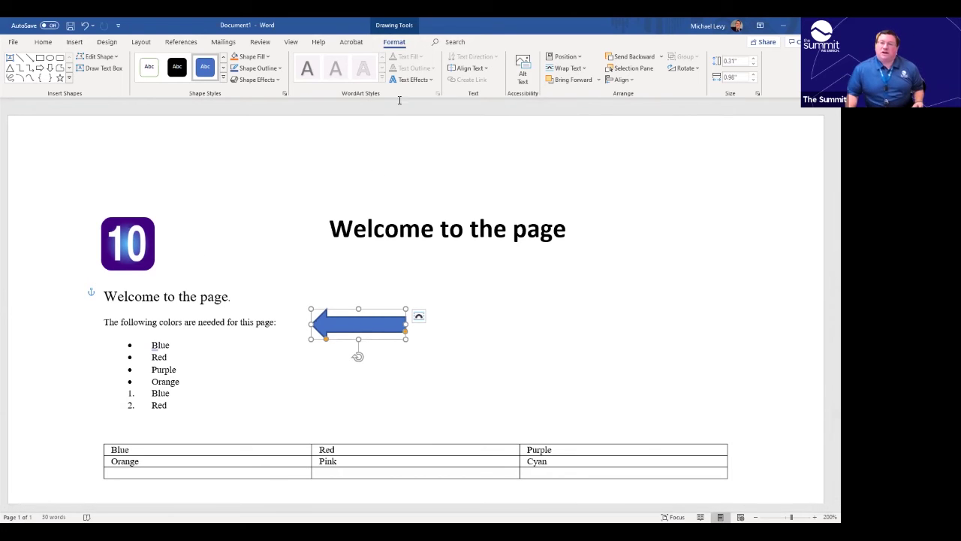
left_click(579, 59)
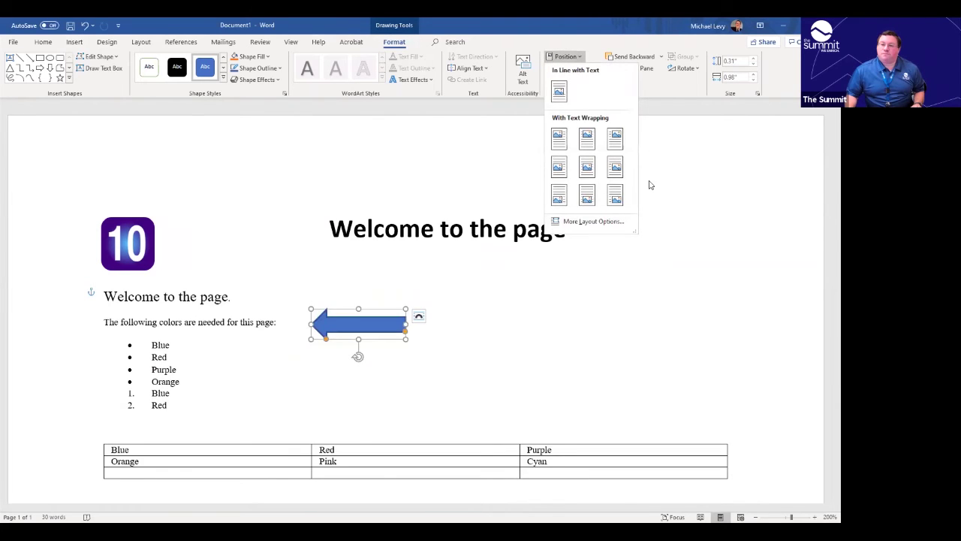
left_click(341, 323)
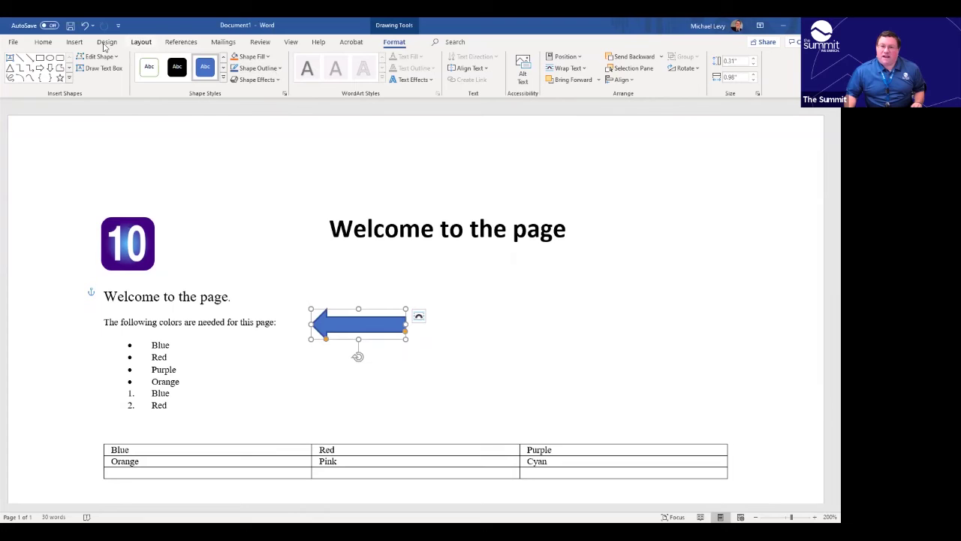
left_click(77, 47)
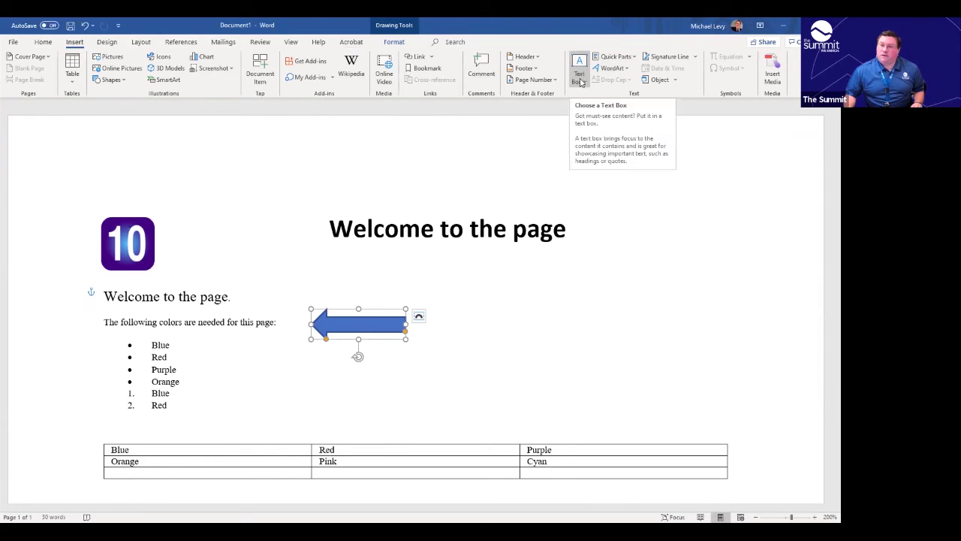
left_click(136, 45)
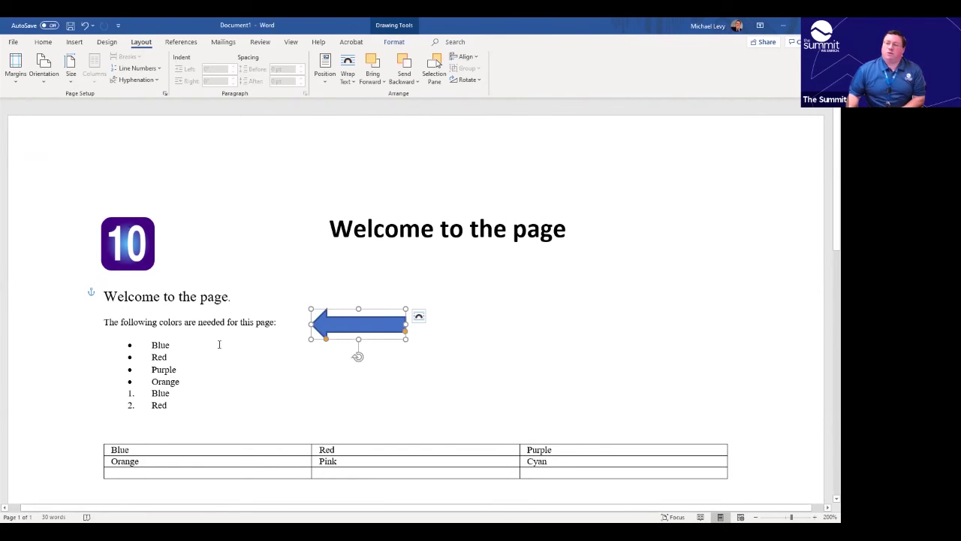
Check the page layout in the print preview and return to the document
left_click(13, 42)
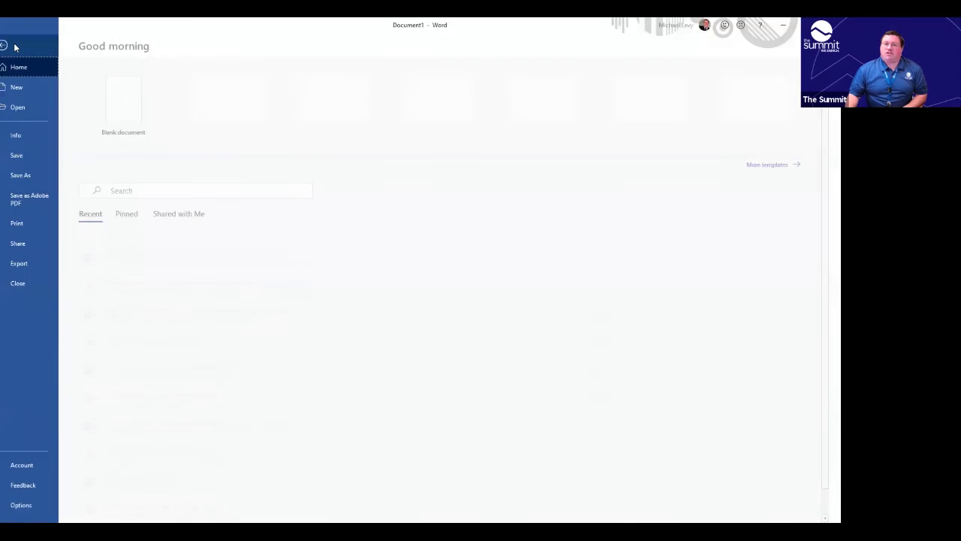
left_click(34, 229)
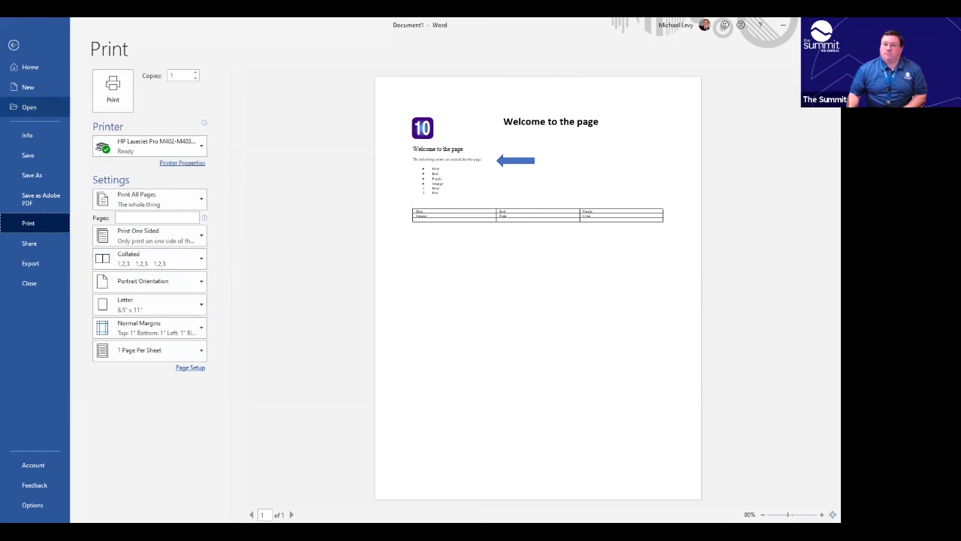
left_click(13, 45)
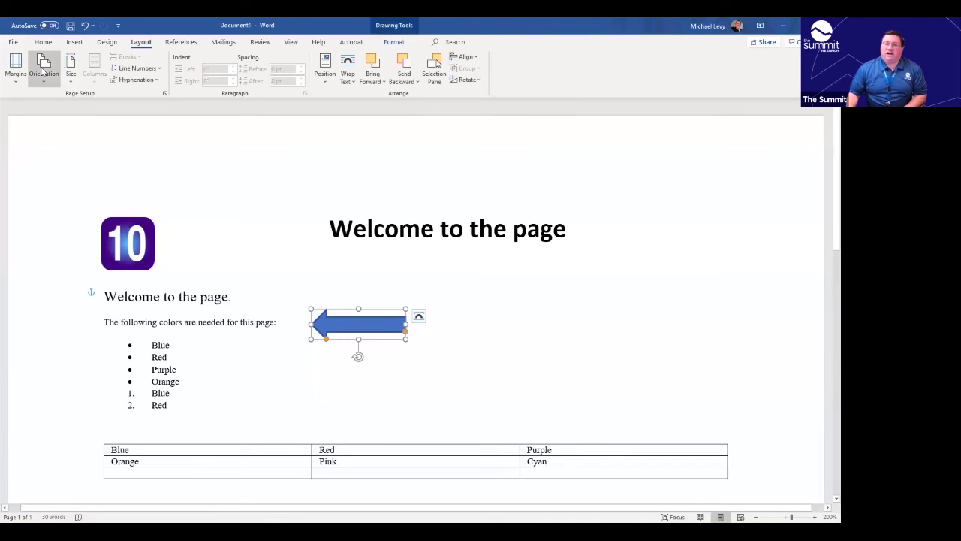
Change the document's page orientation to landscape
left_click(434, 229)
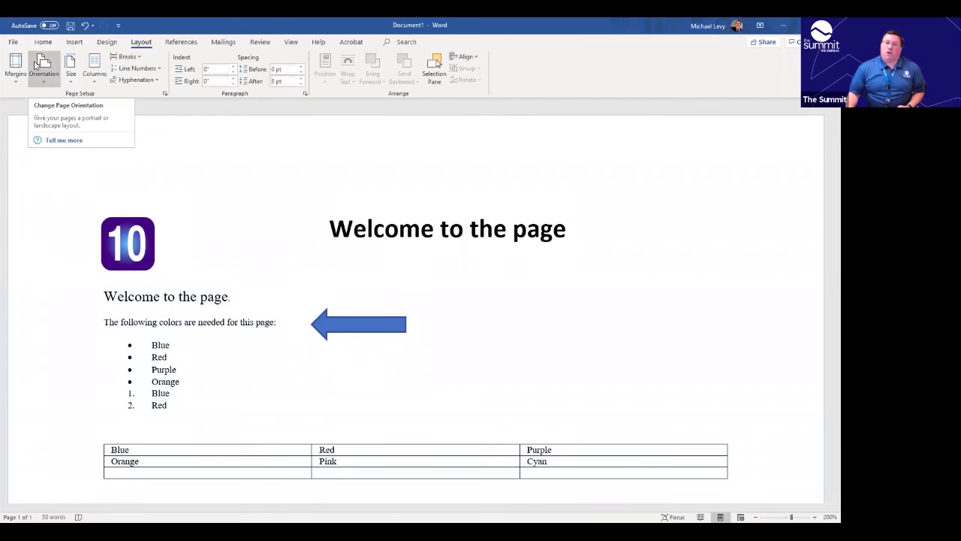
left_click(35, 65)
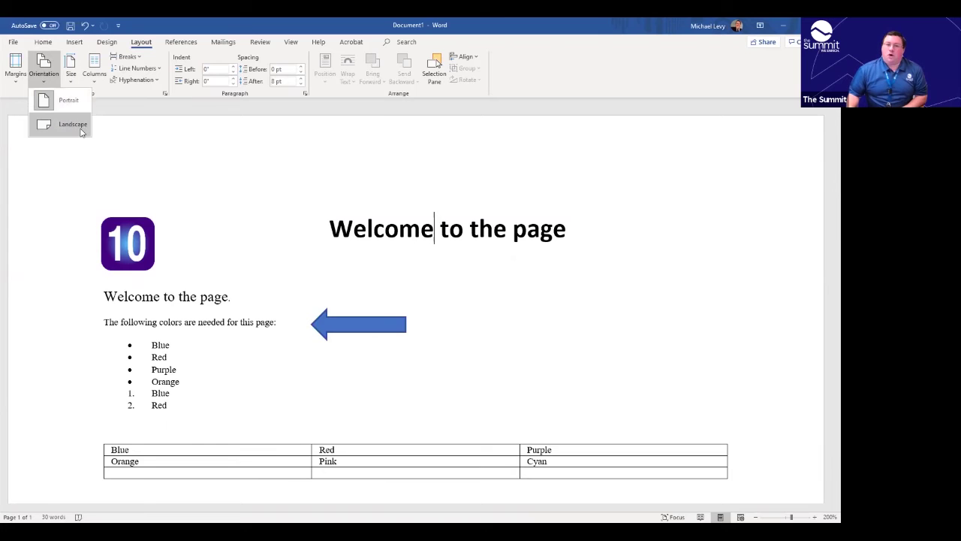
left_click(82, 132)
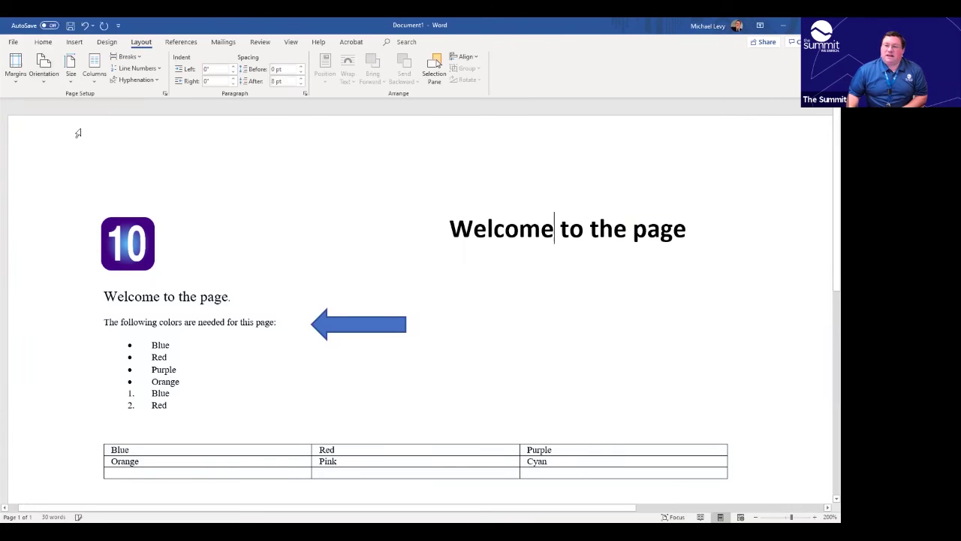
Compare portrait and landscape orientation in the print preview and return to the document in portrait
left_click(17, 42)
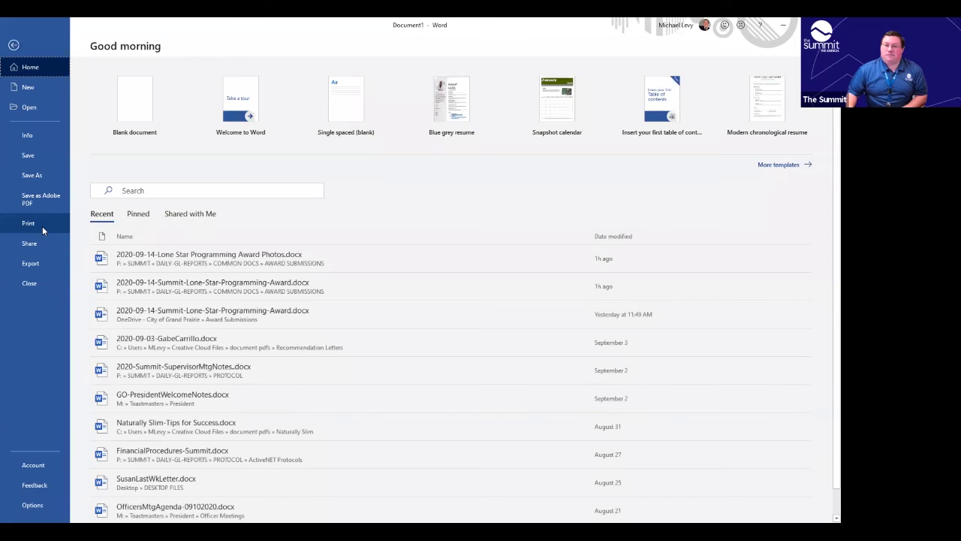
left_click(42, 226)
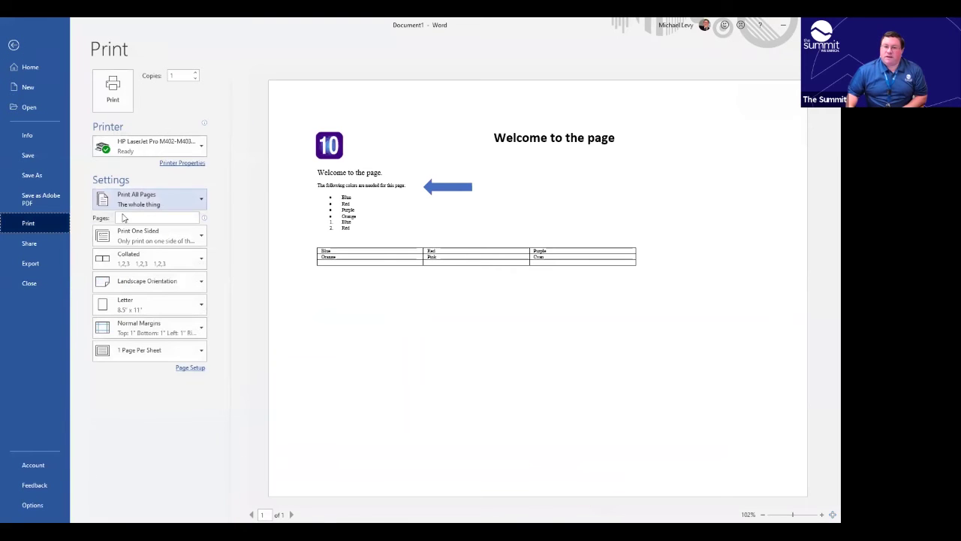
left_click(156, 331)
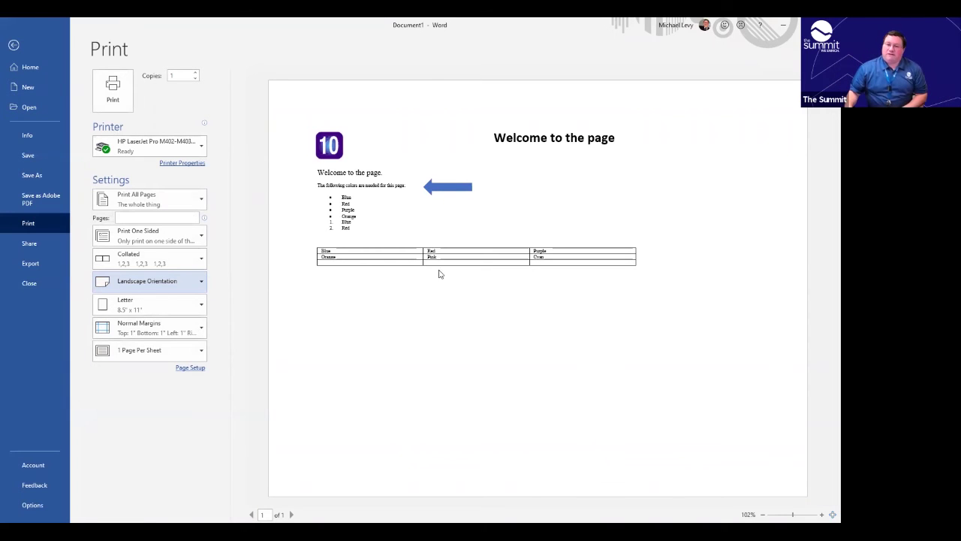
left_click(160, 293)
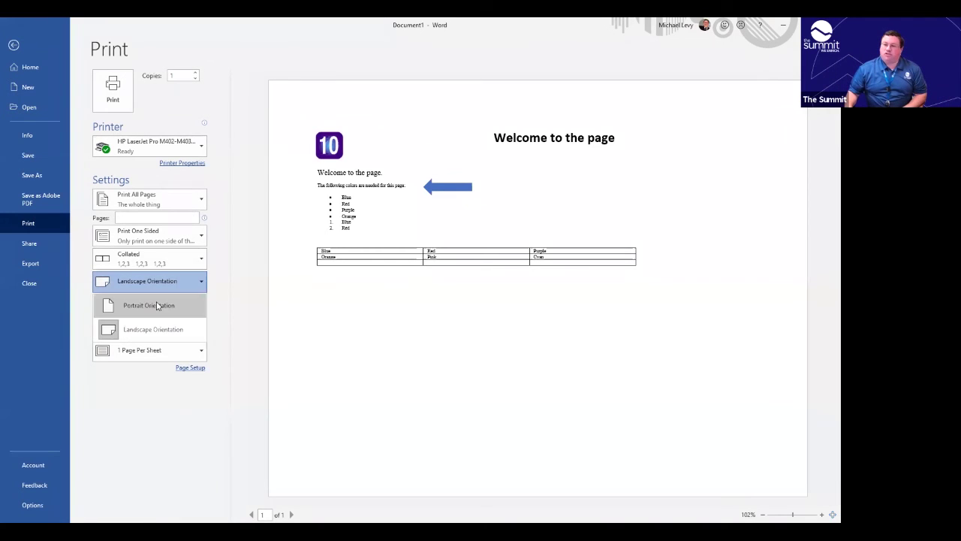
left_click(157, 305)
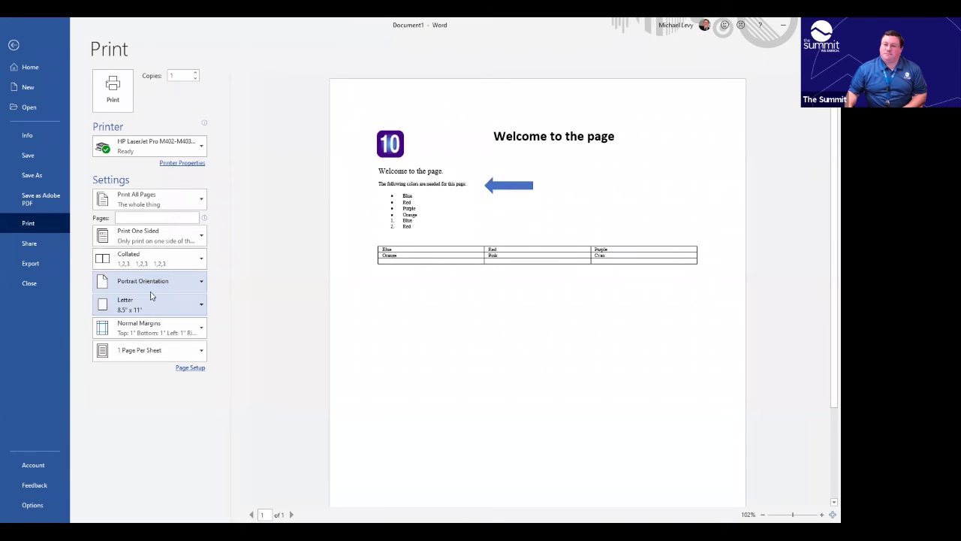
left_click(153, 287)
left_click(157, 328)
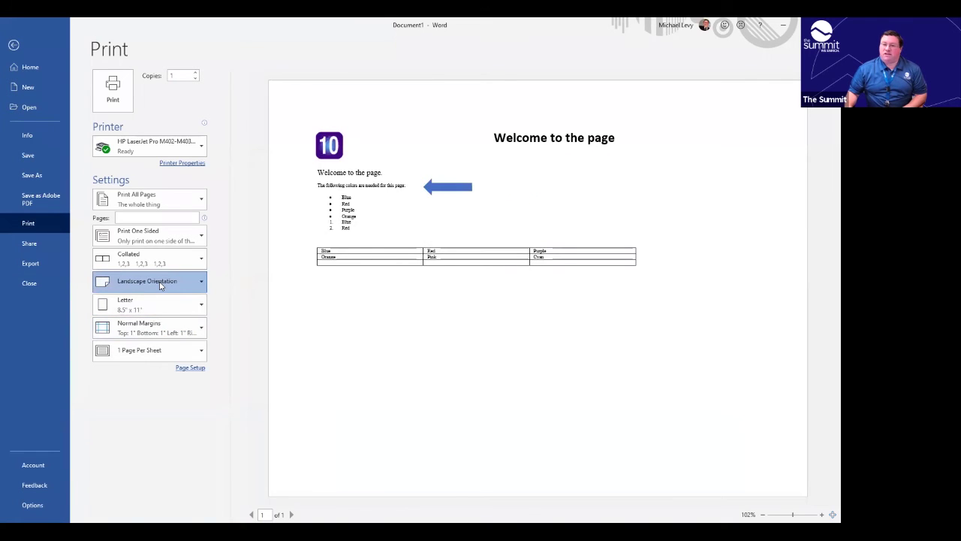
left_click(14, 45)
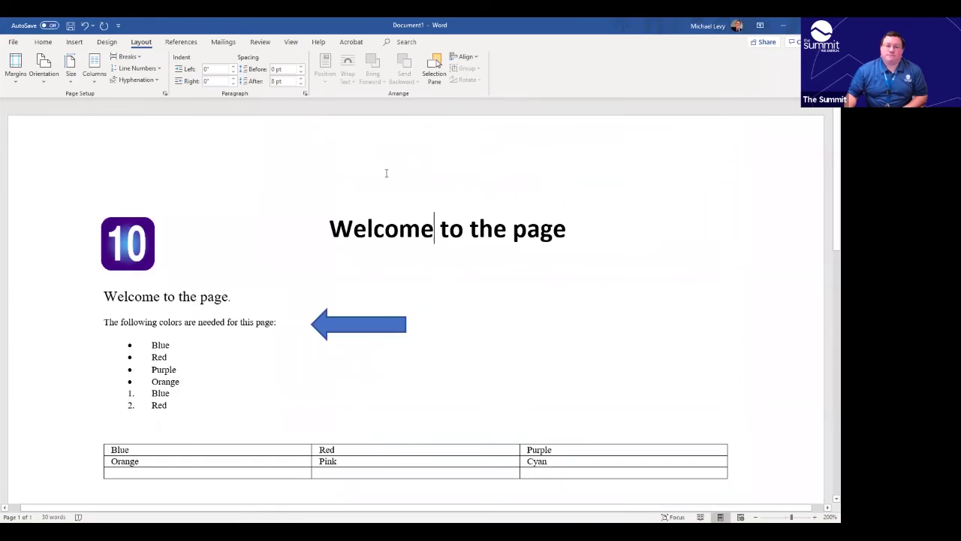
left_click(93, 67)
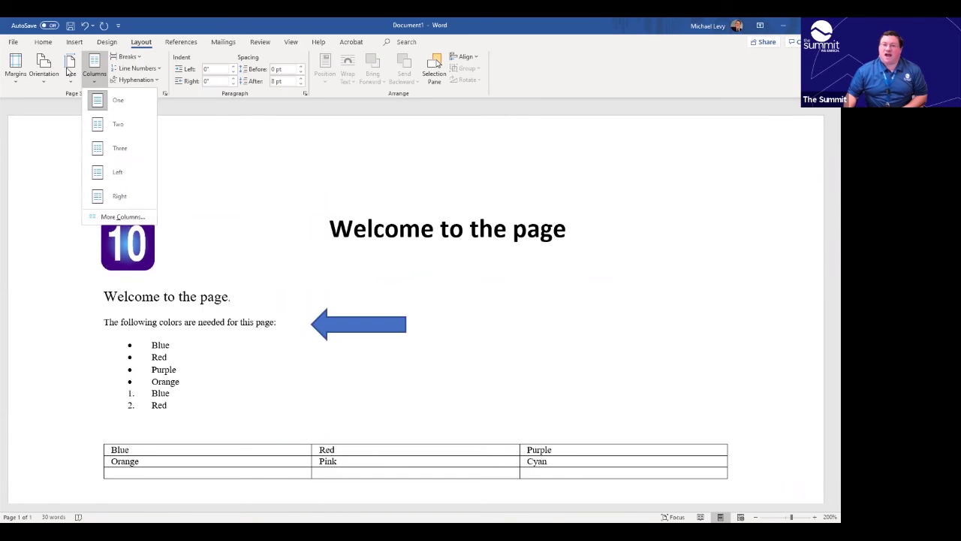
left_click(69, 69)
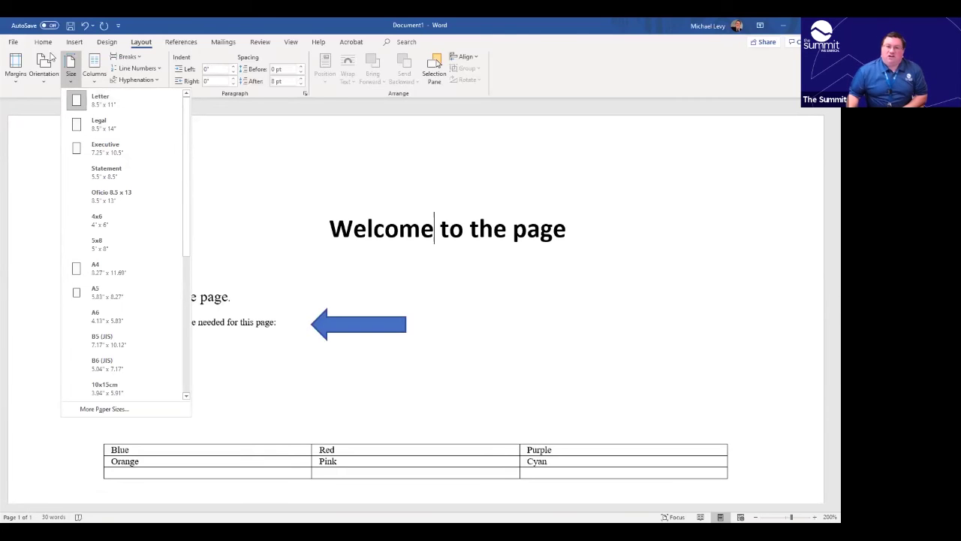
left_click(69, 63)
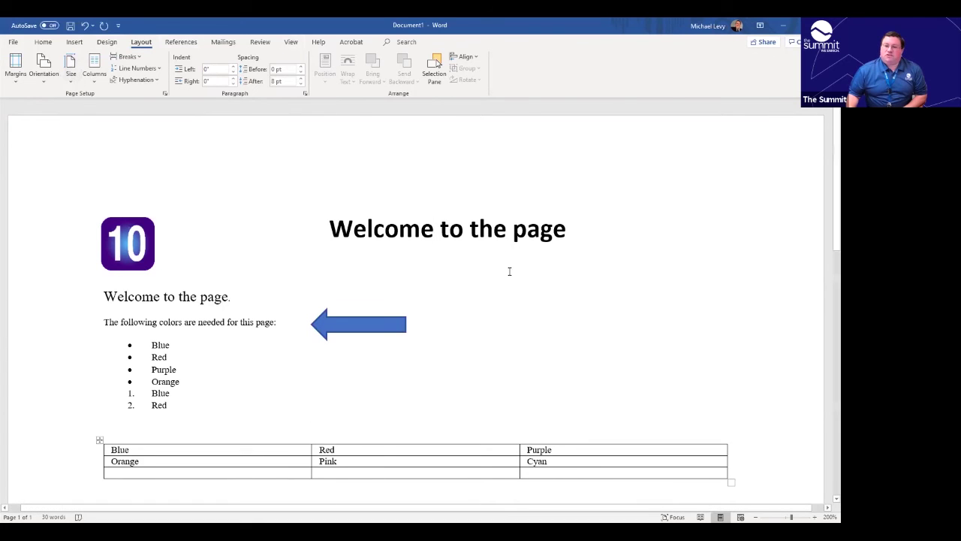
scroll(510, 271, "down", 2)
scroll(510, 271, "up", 1)
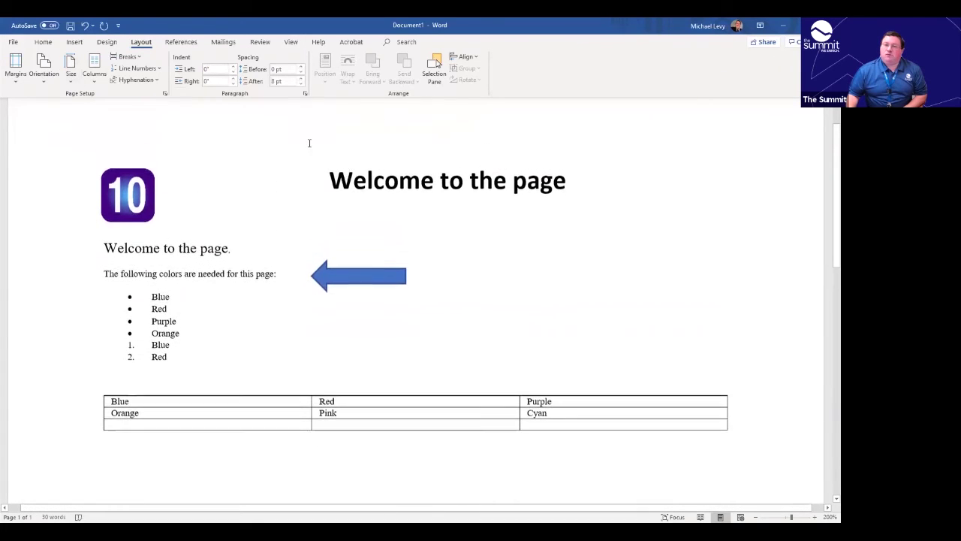
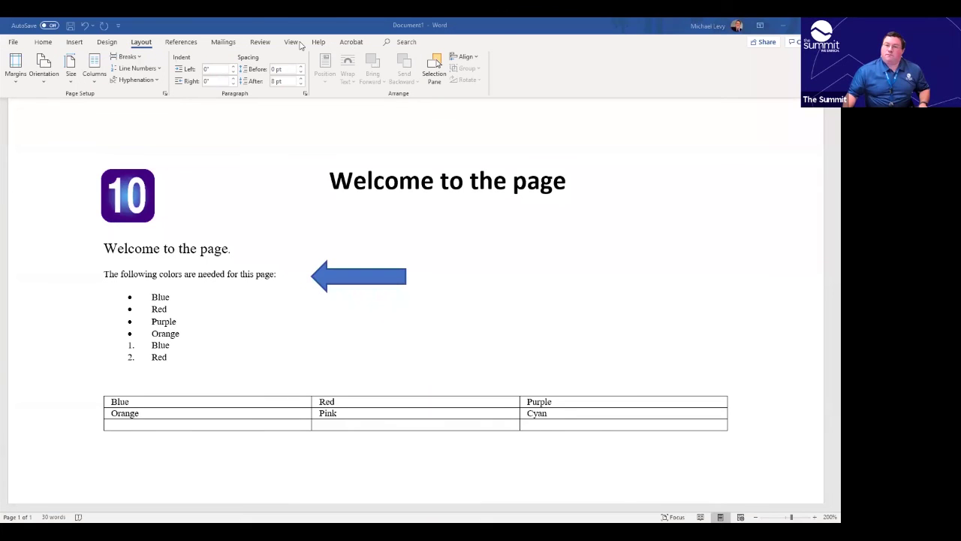
Set the document zoom to 100% in the Zoom dialog
left_click(293, 42)
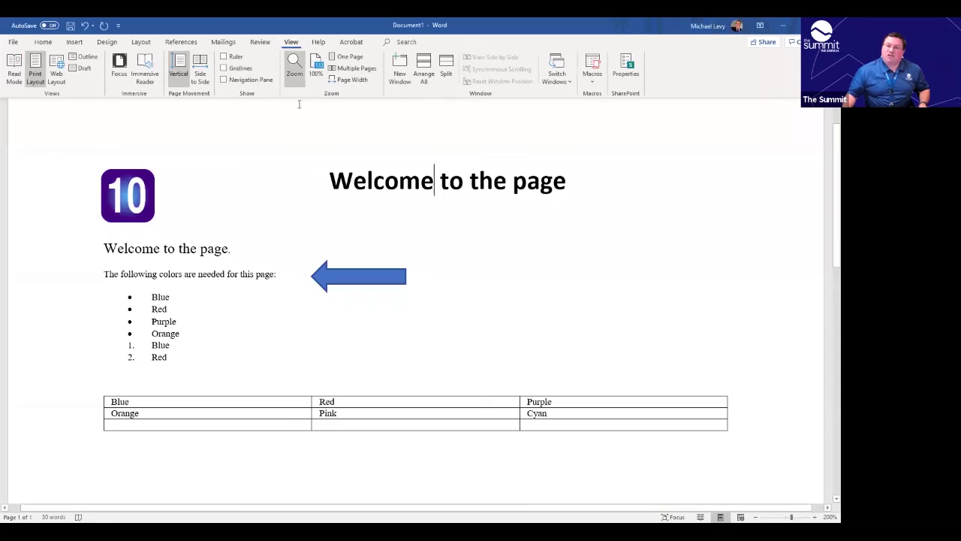
left_click(294, 67)
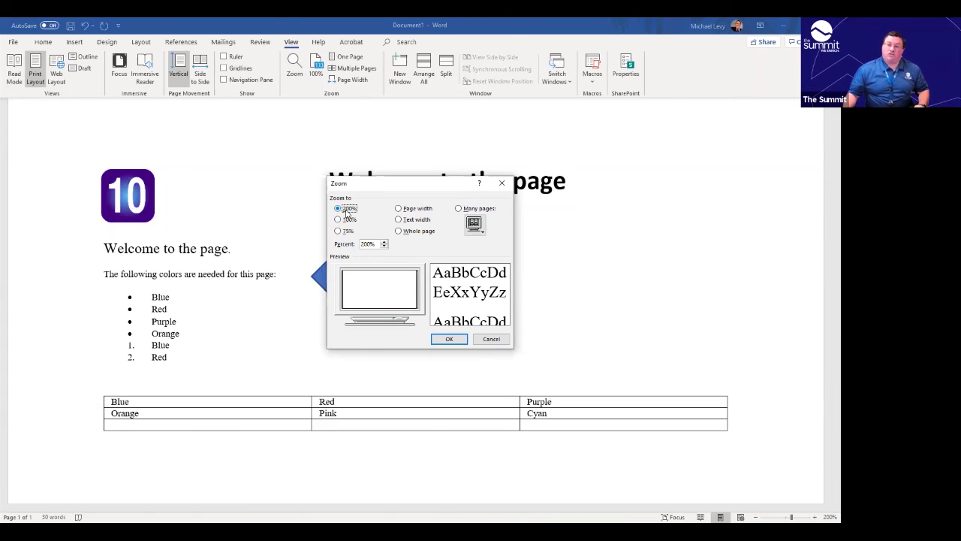
left_click(347, 219)
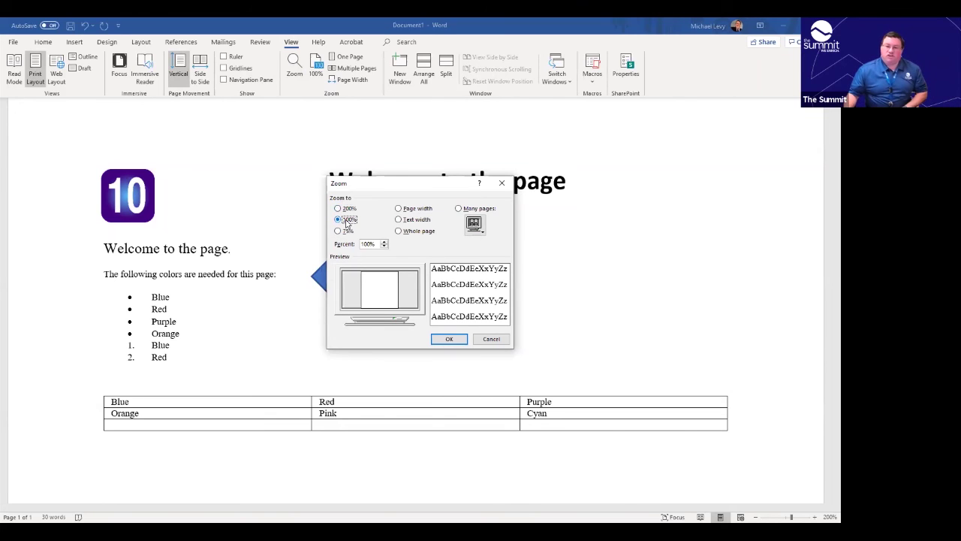
left_click(345, 231)
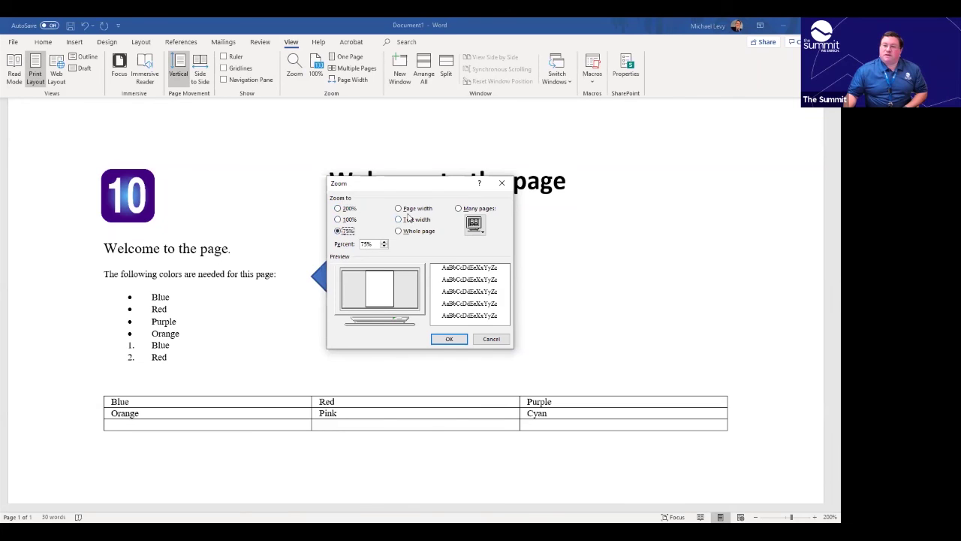
left_click(347, 219)
left_click(447, 340)
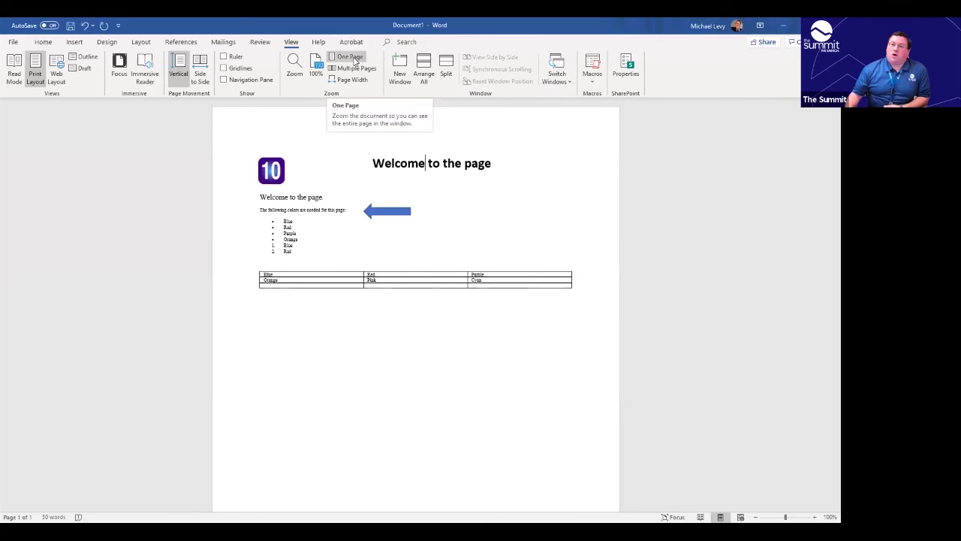
Try the one-page and page-width zoom views and return the zoom to 100%
left_click(355, 59)
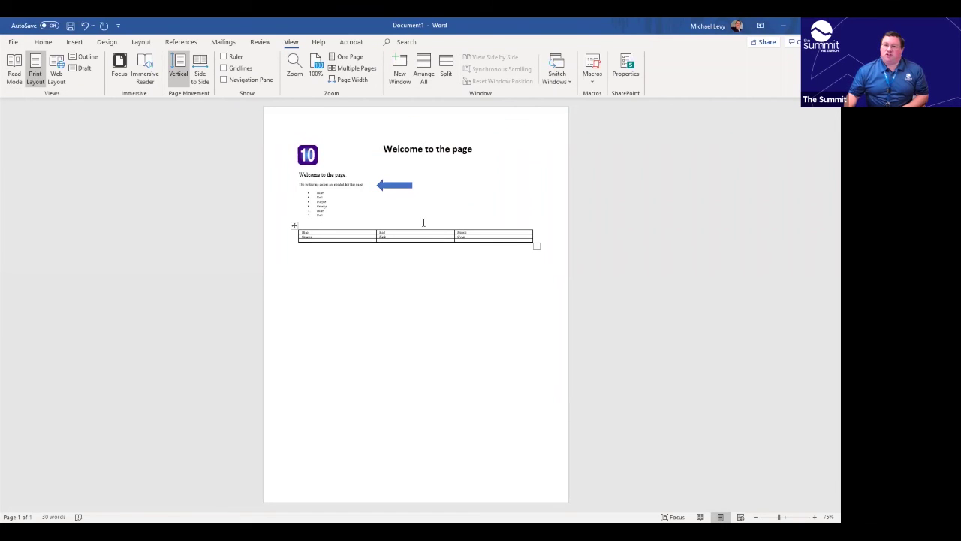
left_click(351, 80)
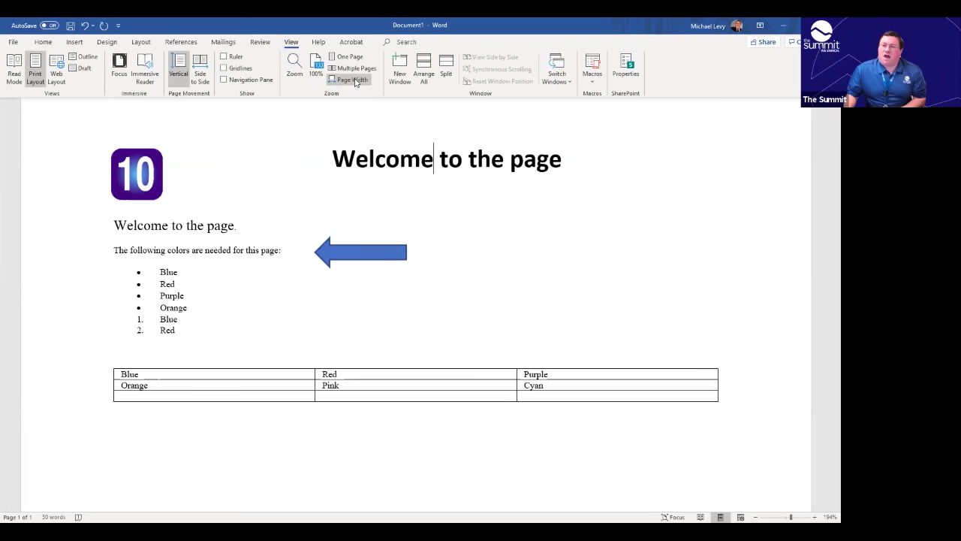
left_click(314, 67)
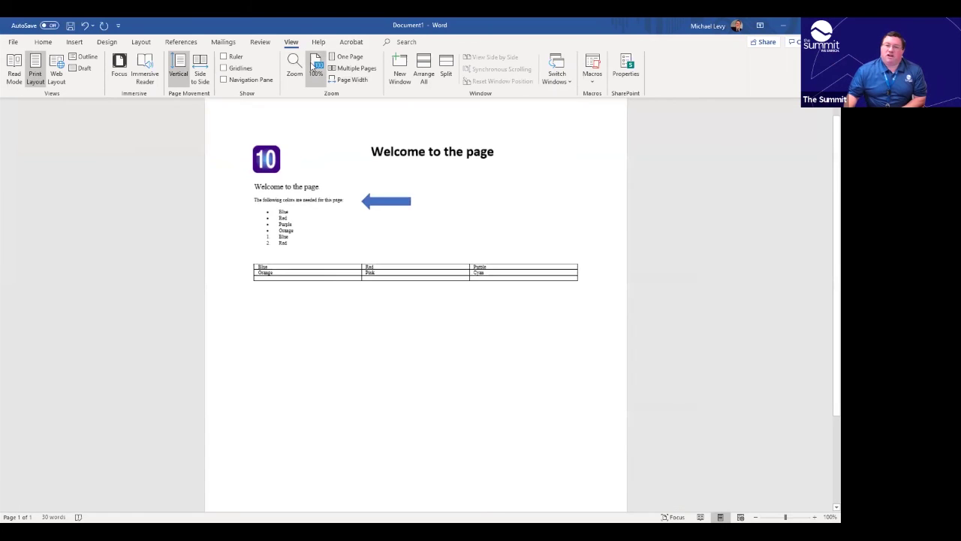